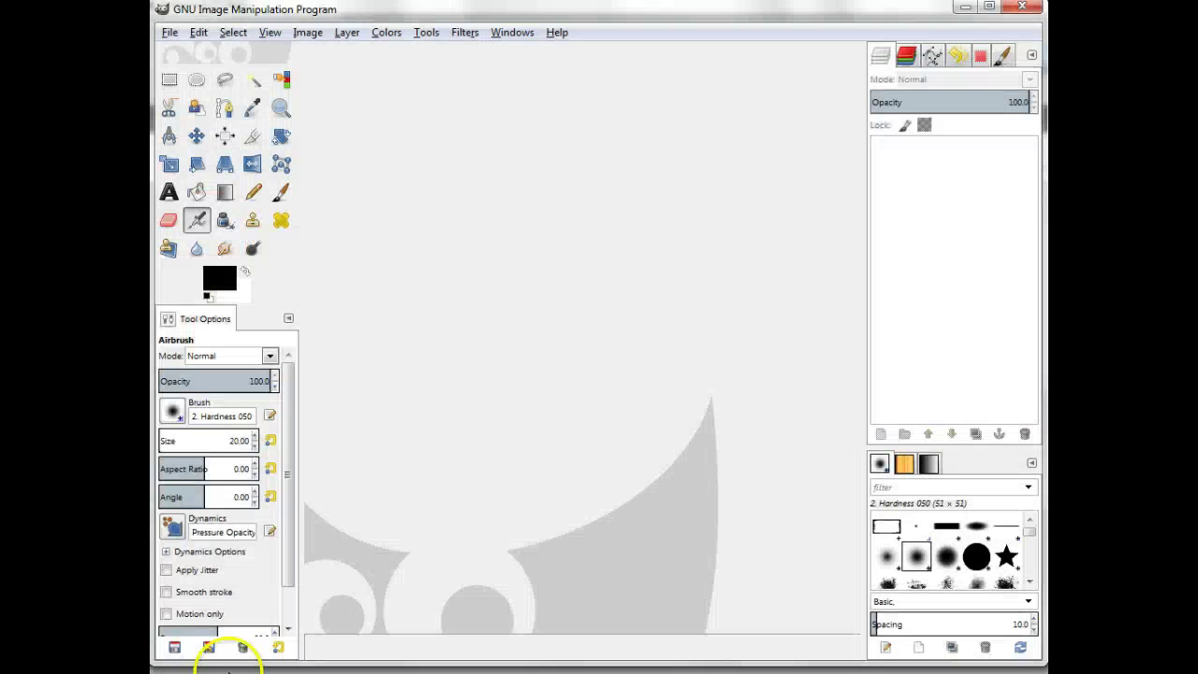
- Start a new image with White fill and select its width field to enter 600
{"action": "left_click", "coordinate": [169, 34]}
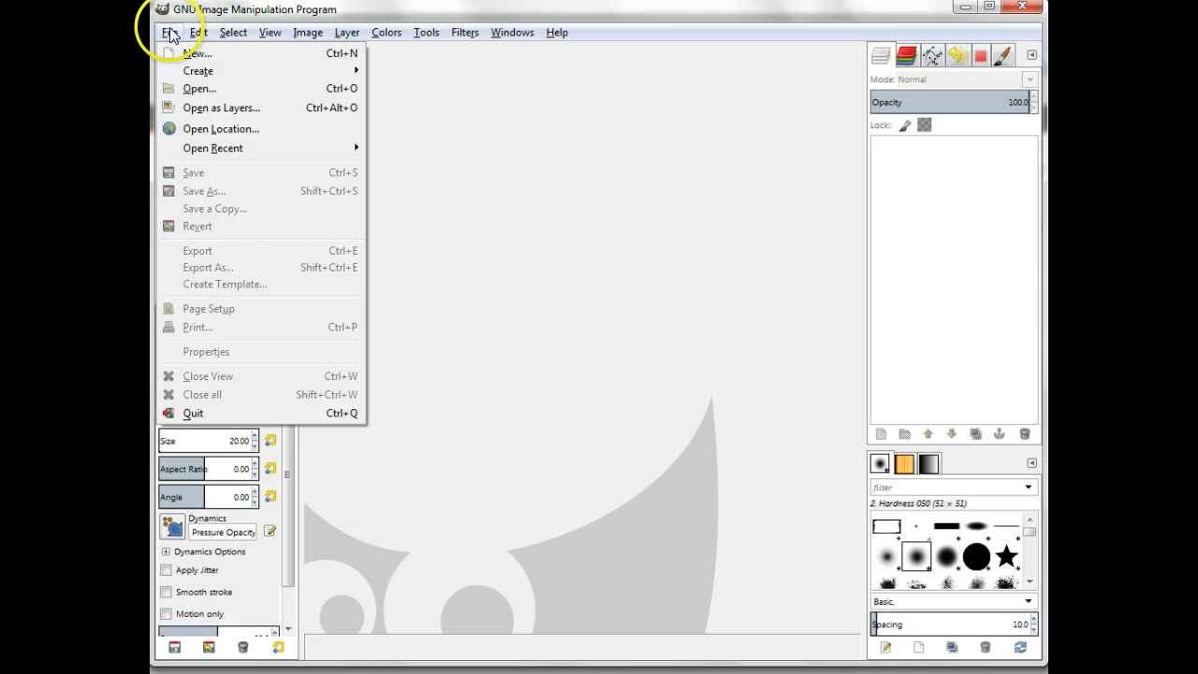
{"action": "left_click", "coordinate": [198, 54]}
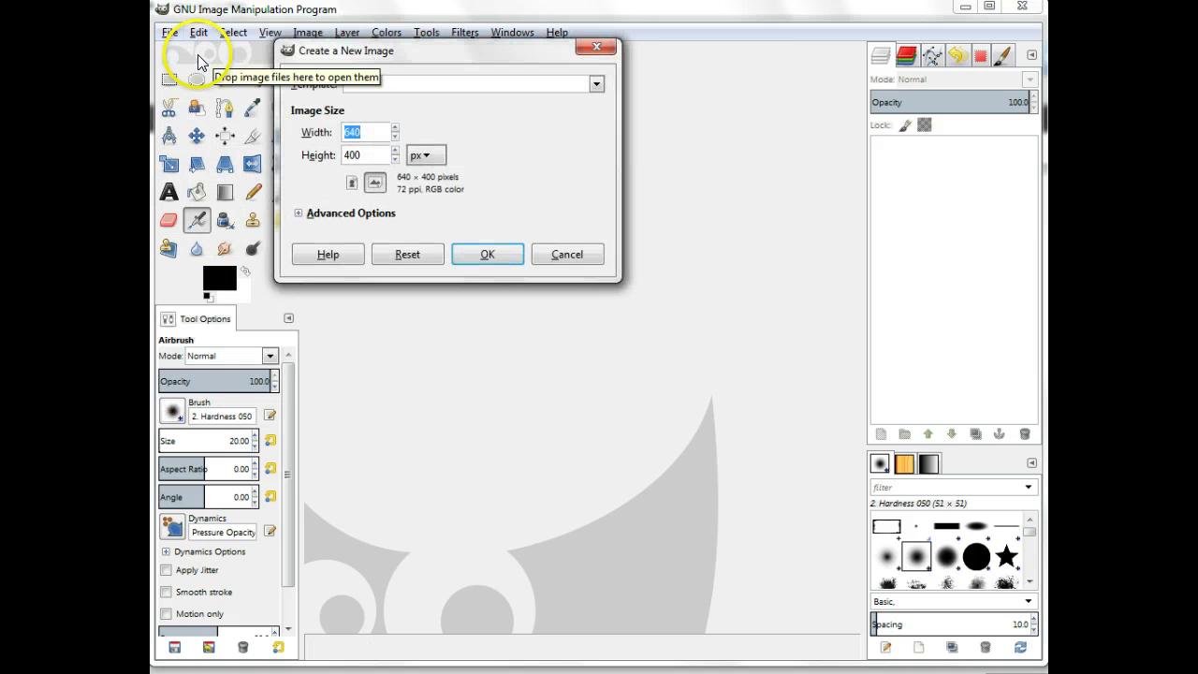
{"action": "left_click", "coordinate": [297, 214]}
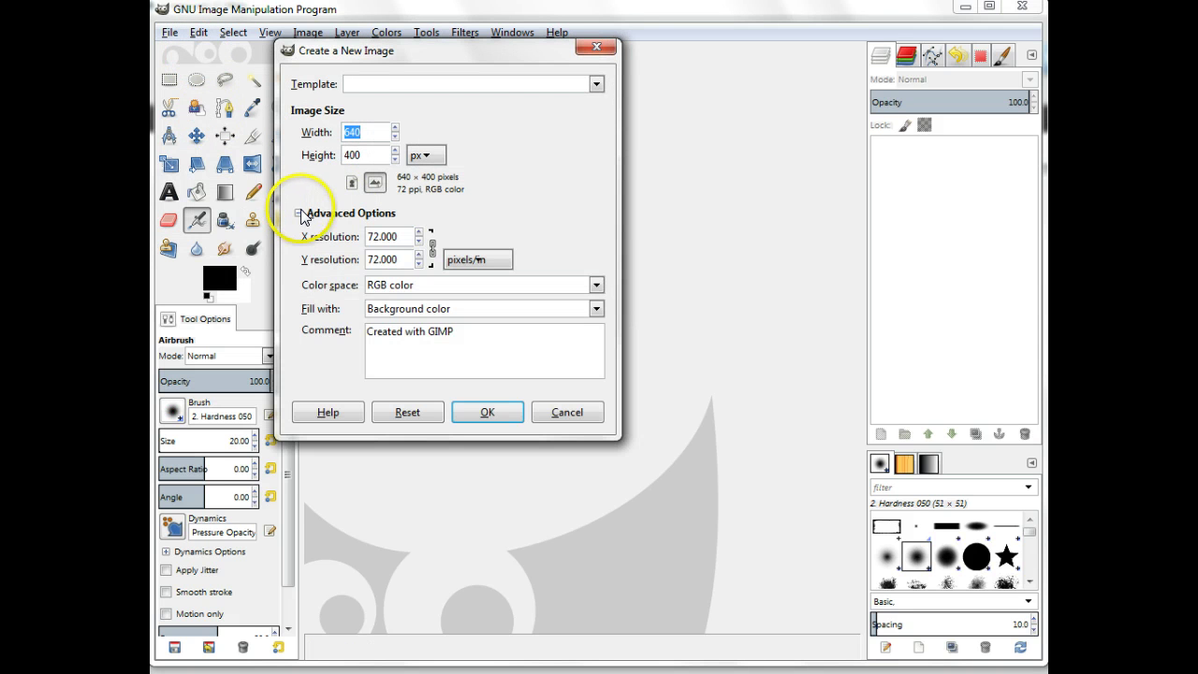
{"action": "left_click", "coordinate": [390, 319]}
{"action": "left_click", "coordinate": [384, 366]}
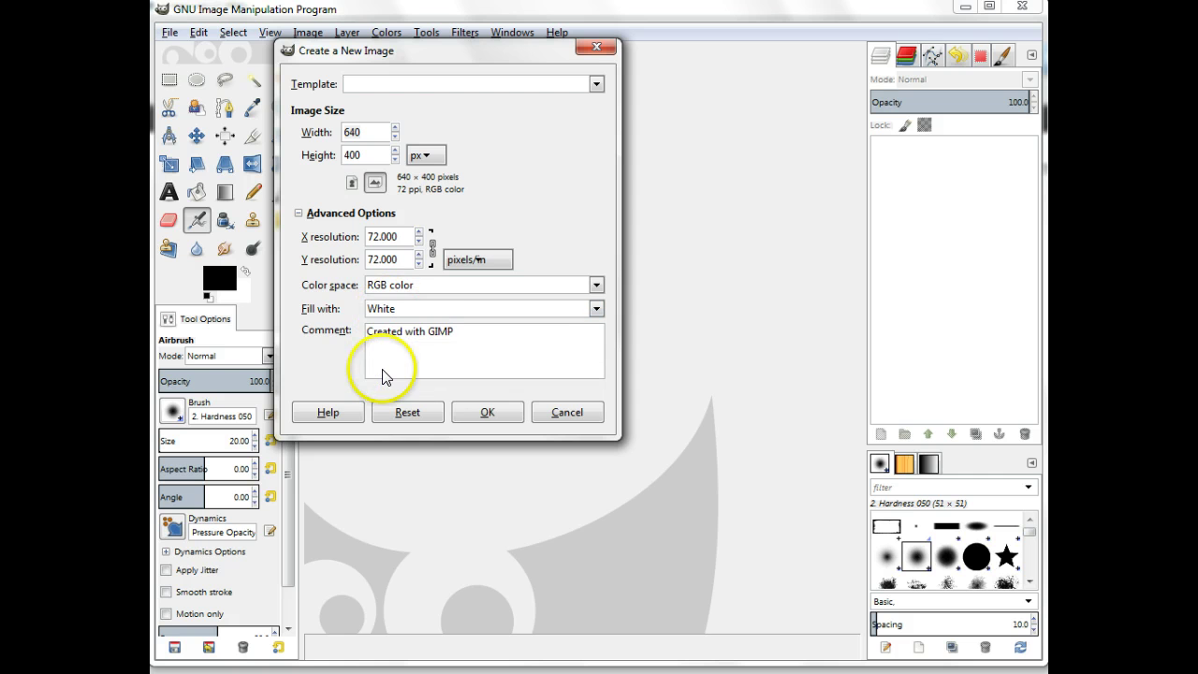
{"action": "left_click", "coordinate": [365, 131]}
{"action": "left_click_drag", "start_coordinate": [365, 131], "coordinate": [315, 134]}
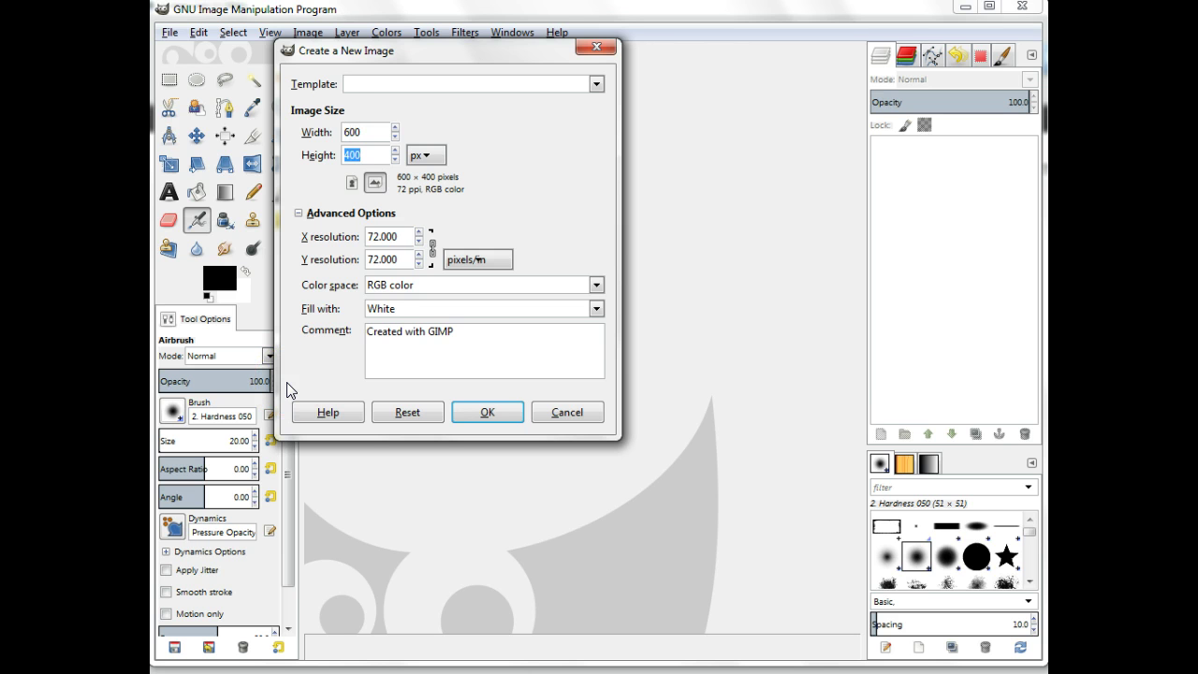
- Create the 600 × 200 white image and zoom out to 66.7% to view the whole canvas
{"action": "left_click", "coordinate": [482, 411]}
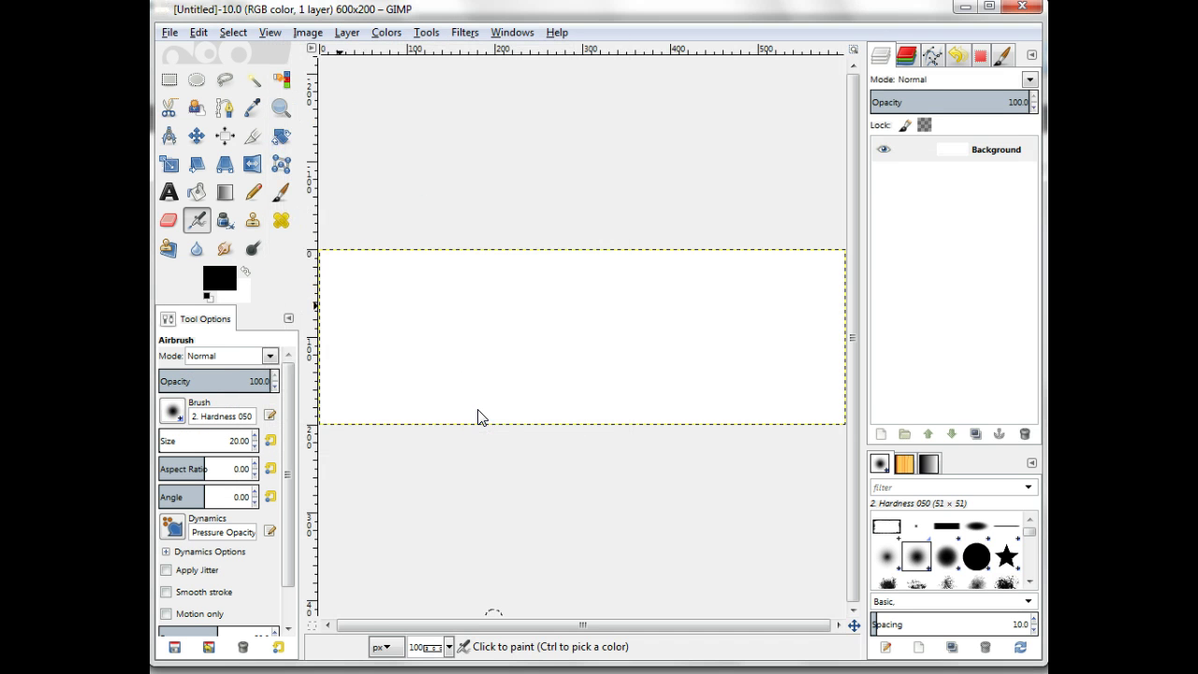
{"action": "key", "text": "minus"}
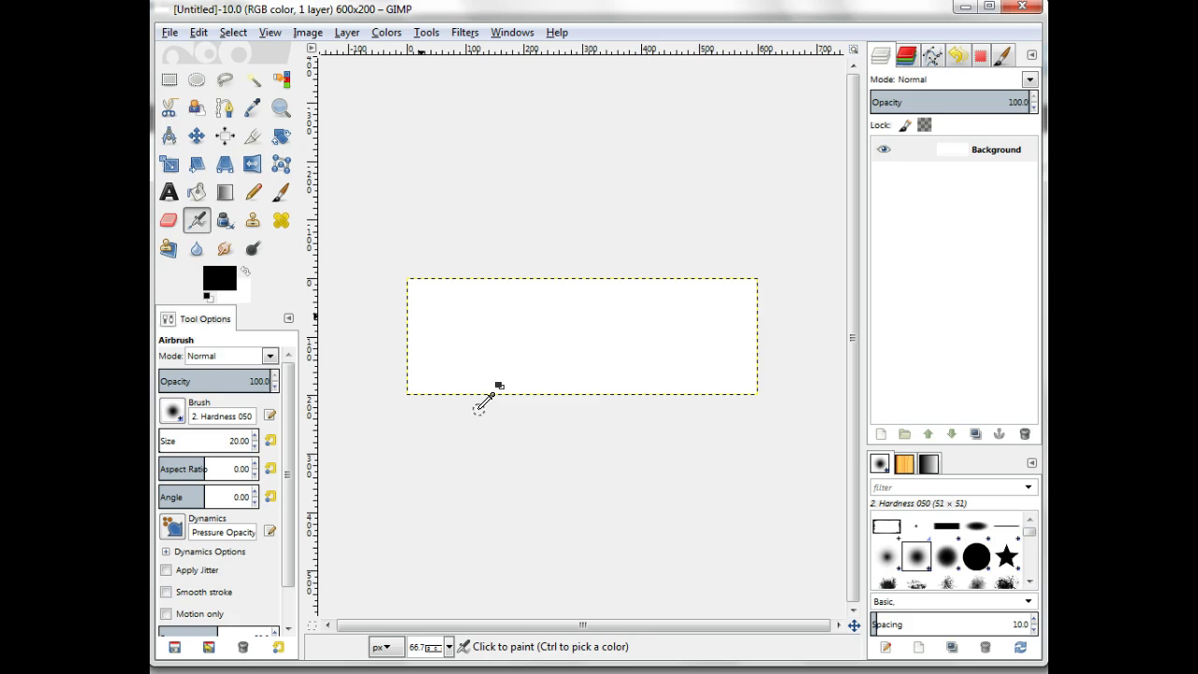
{"action": "left_click", "coordinate": [497, 414]}
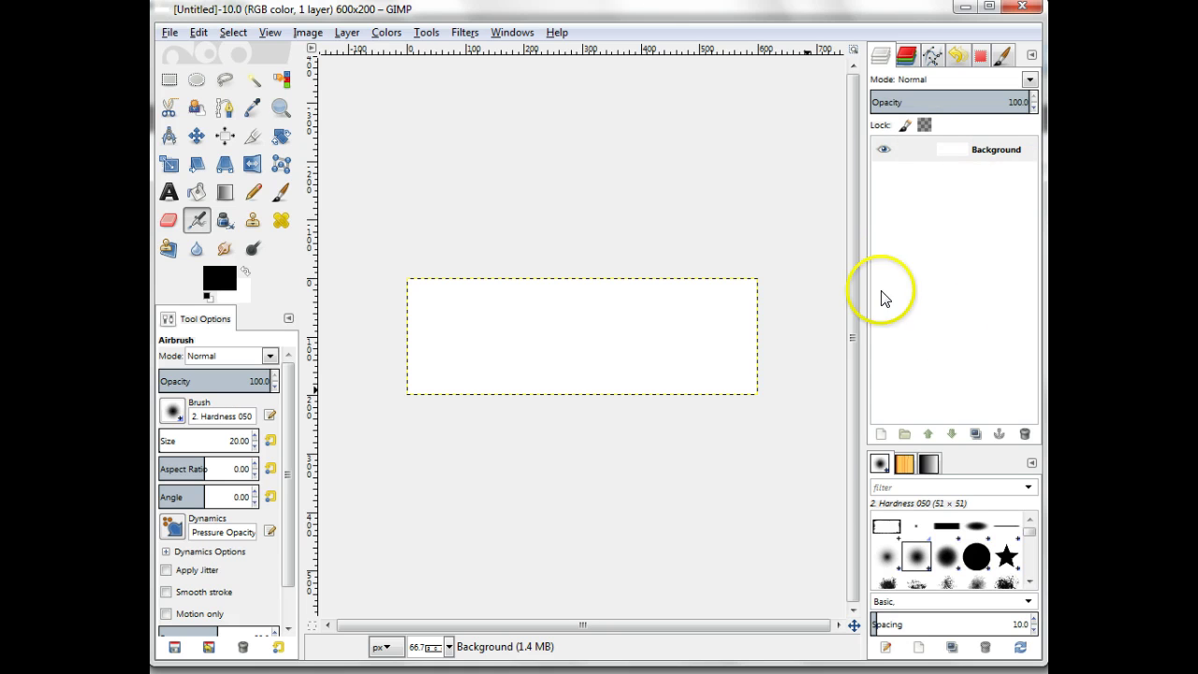
{"action": "left_click", "coordinate": [959, 293]}
- Add a text layer on the canvas reading IM09
{"action": "left_click", "coordinate": [609, 326]}
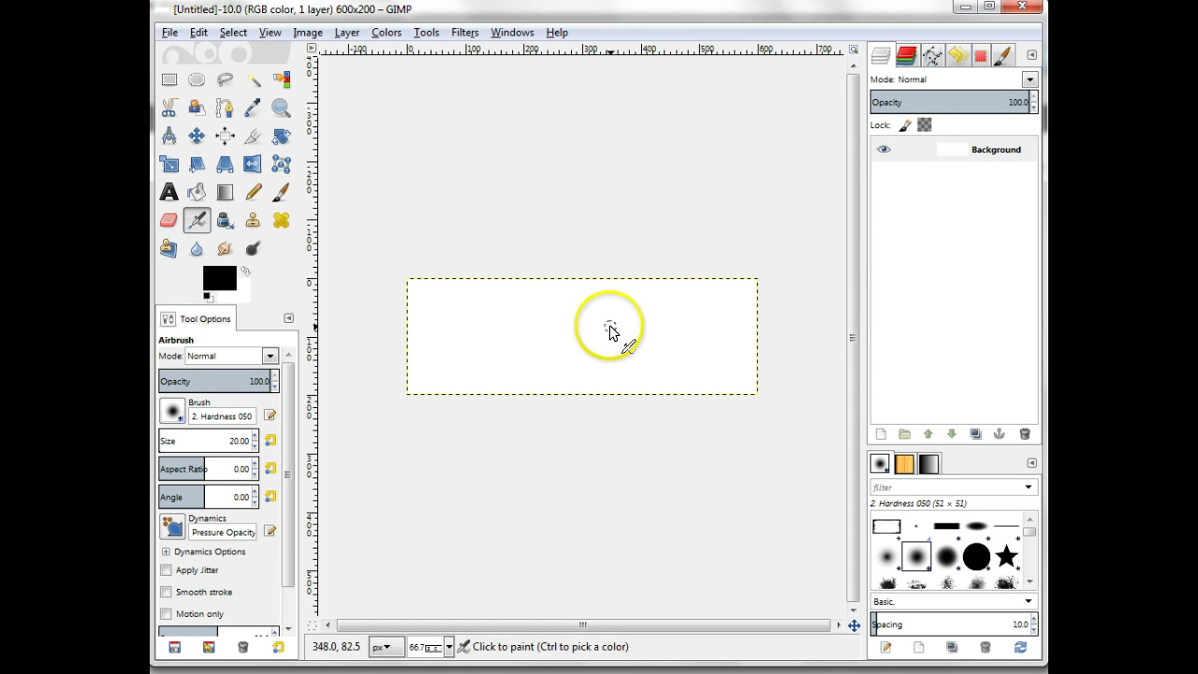
{"action": "left_click", "coordinate": [168, 191]}
{"action": "left_click", "coordinate": [470, 331]}
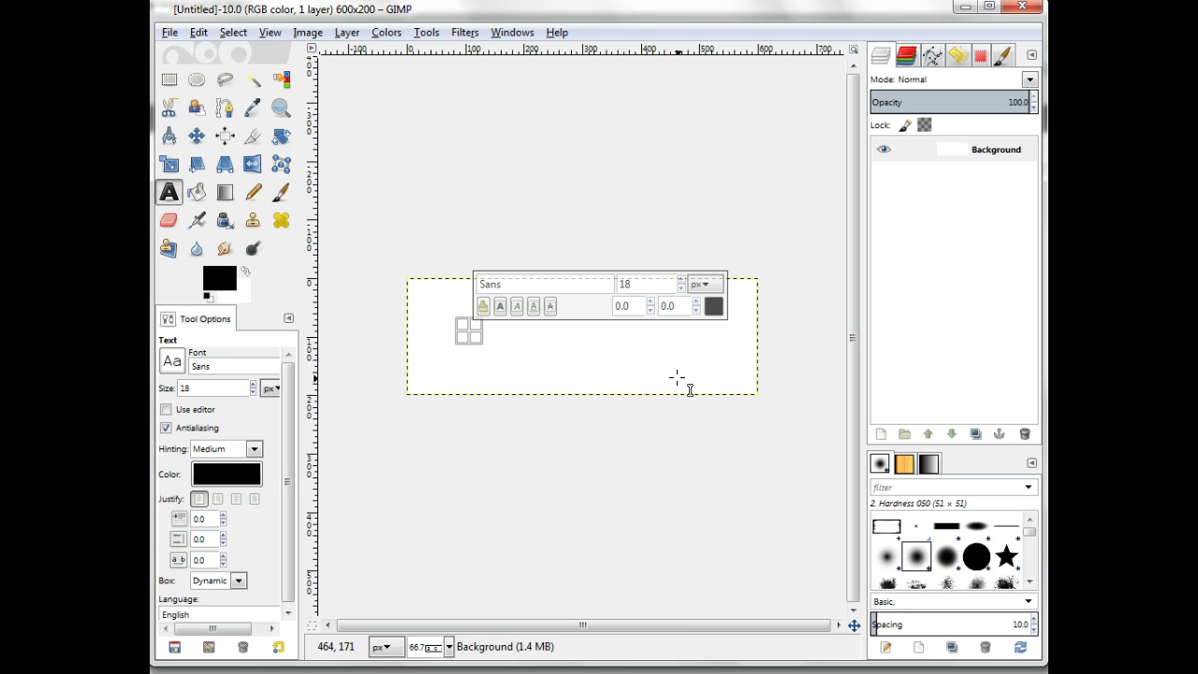
{"action": "type", "text": "IM"}
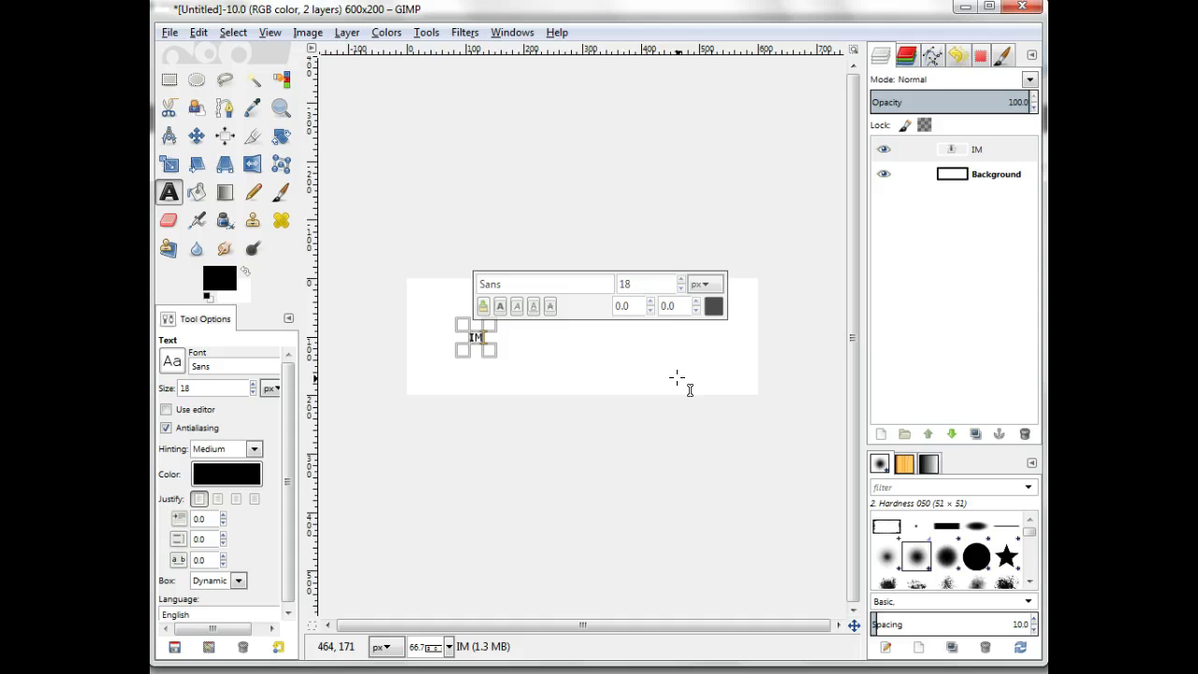
{"action": "type", "text": "09"}
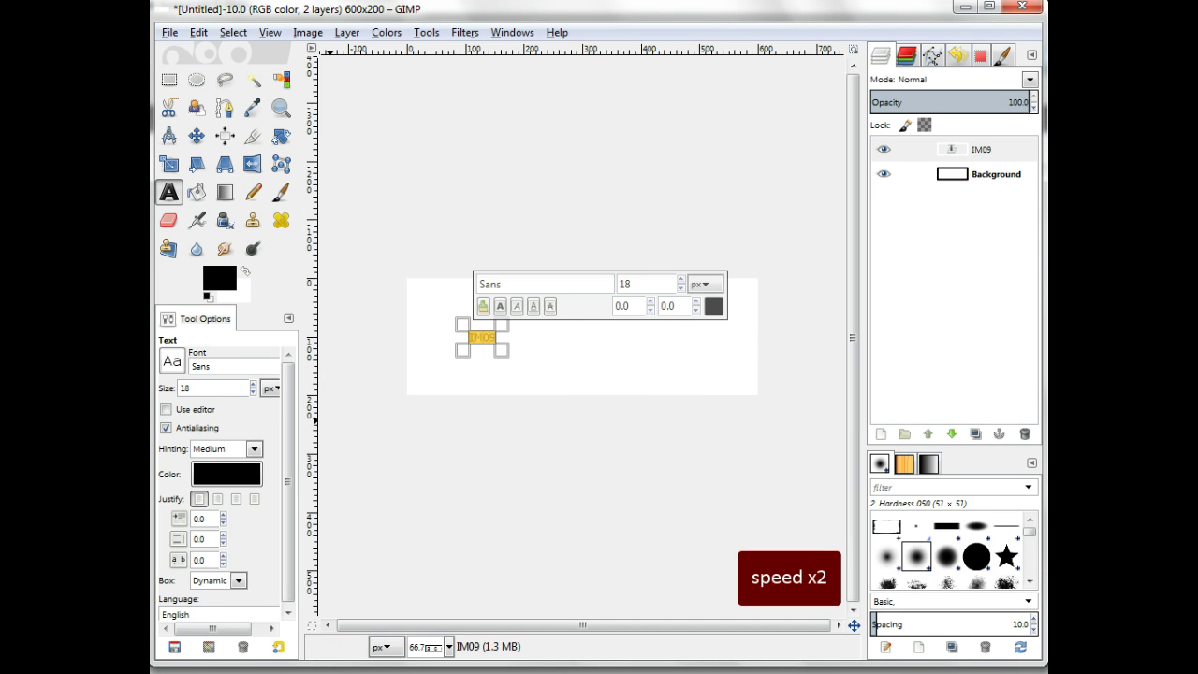
- Set the IM09 text to the Impact Condensed font at 190 px
{"action": "left_click", "coordinate": [171, 360]}
{"action": "scroll", "coordinate": [206, 454], "scroll_direction": "down", "scroll_amount": 5}
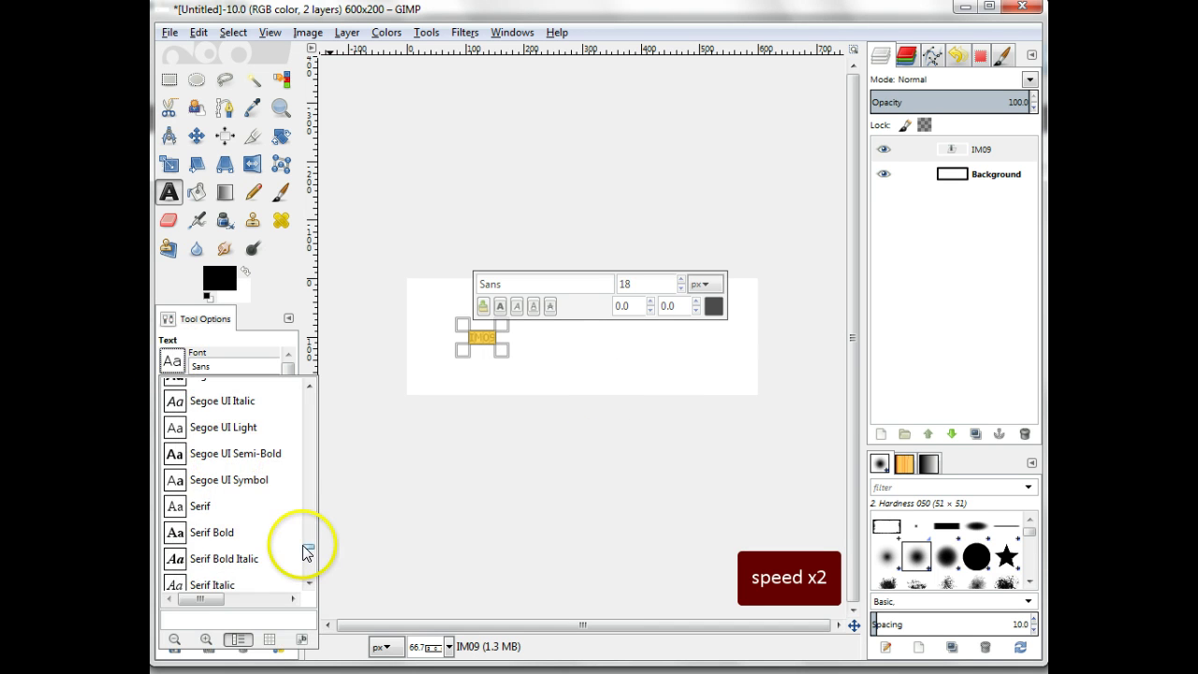
{"action": "left_click_drag", "start_coordinate": [305, 552], "coordinate": [308, 509]}
{"action": "left_click", "coordinate": [235, 396]}
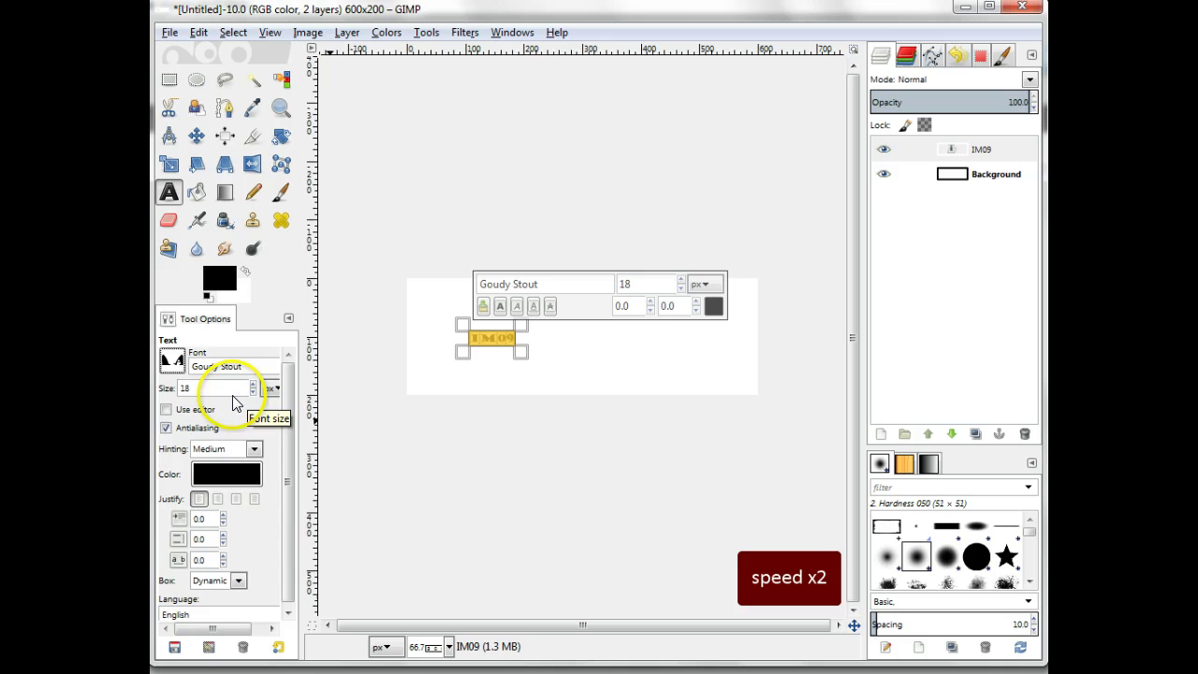
{"action": "left_click", "coordinate": [172, 360]}
{"action": "left_click", "coordinate": [308, 569]}
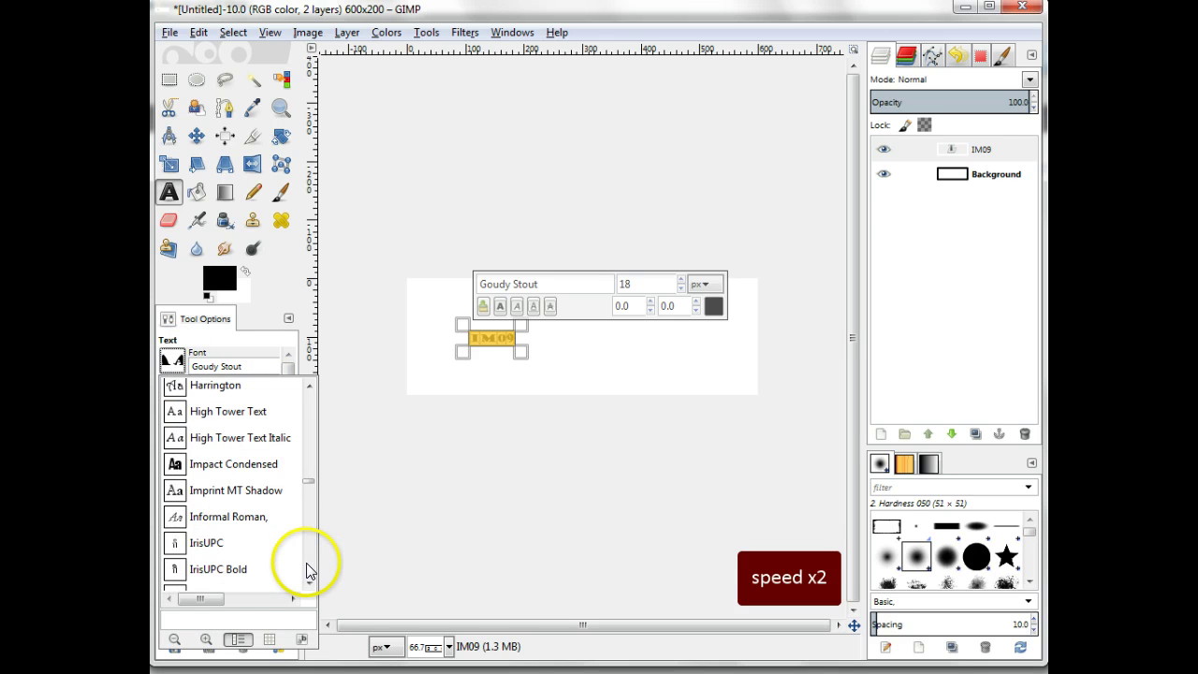
{"action": "left_click", "coordinate": [236, 464]}
{"action": "left_click", "coordinate": [681, 280]}
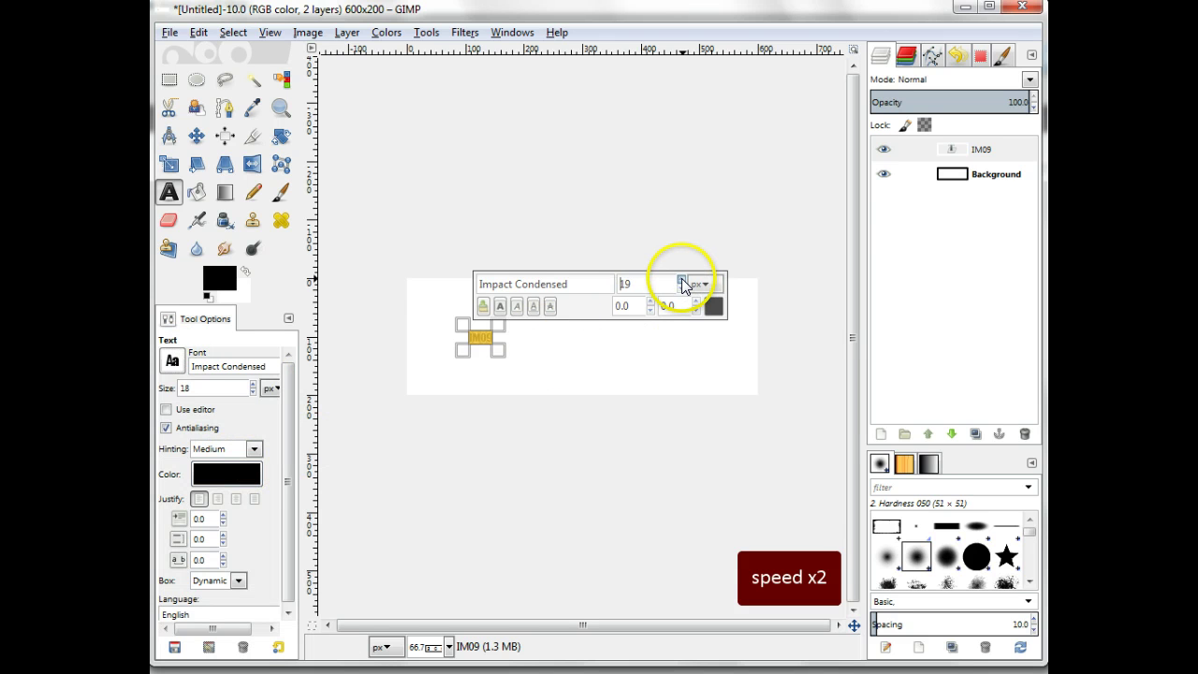
{"action": "left_click_drag", "start_coordinate": [681, 280], "coordinate": [681, 280]}
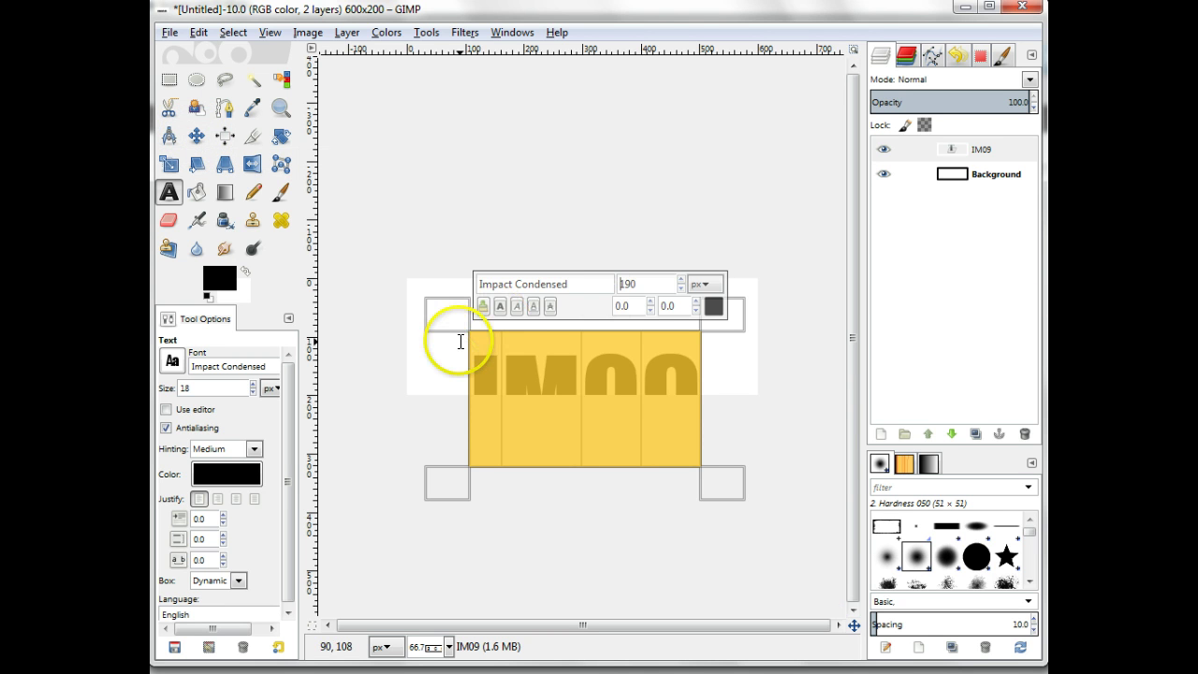
- Drag the IM09 text layer upward and nudge it until centred on the canvas
{"action": "left_click", "coordinate": [196, 135]}
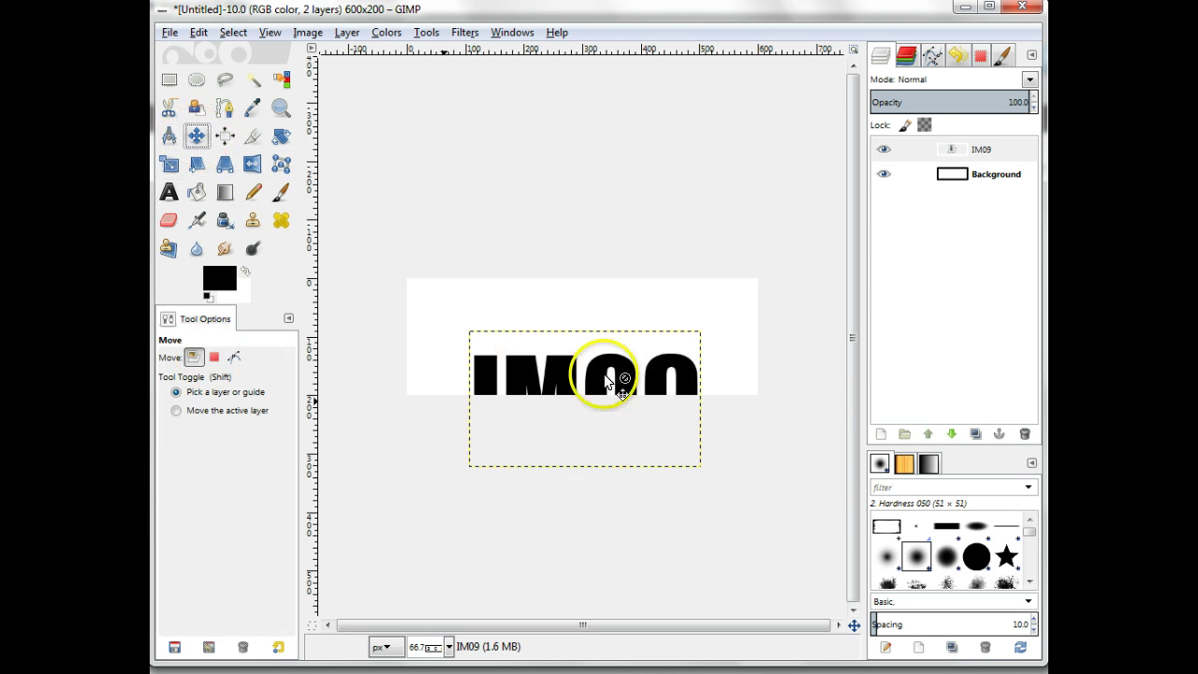
{"action": "left_click_drag", "start_coordinate": [560, 370], "coordinate": [559, 314]}
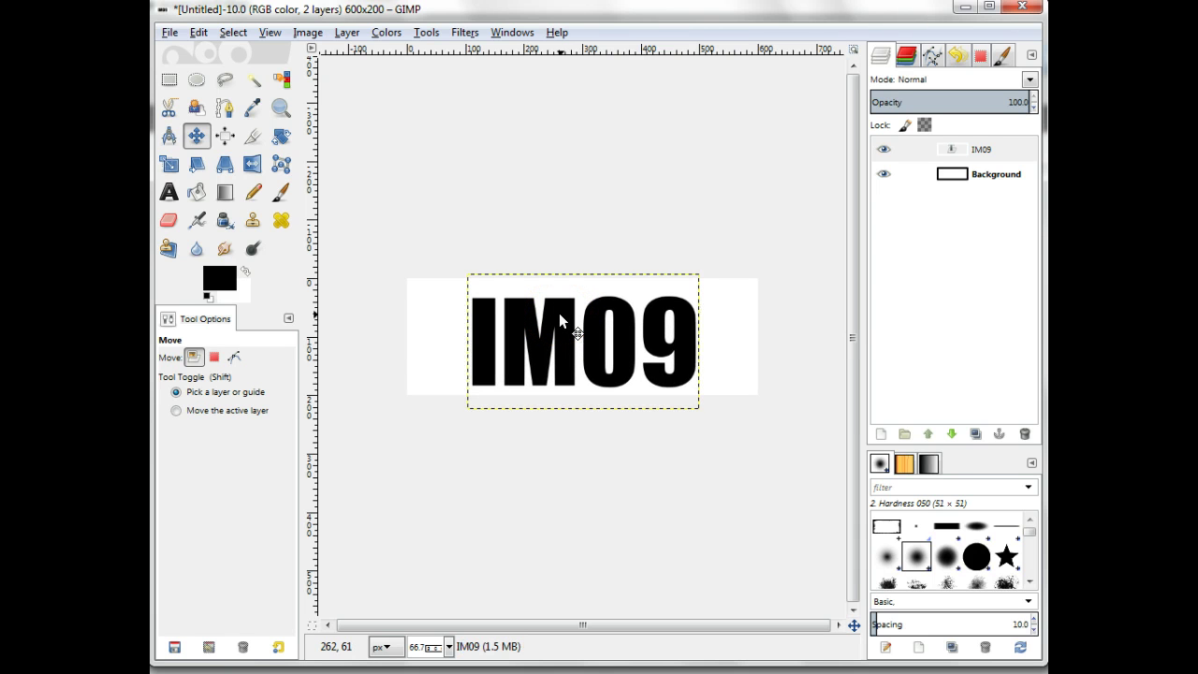
{"action": "left_click", "coordinate": [966, 176]}
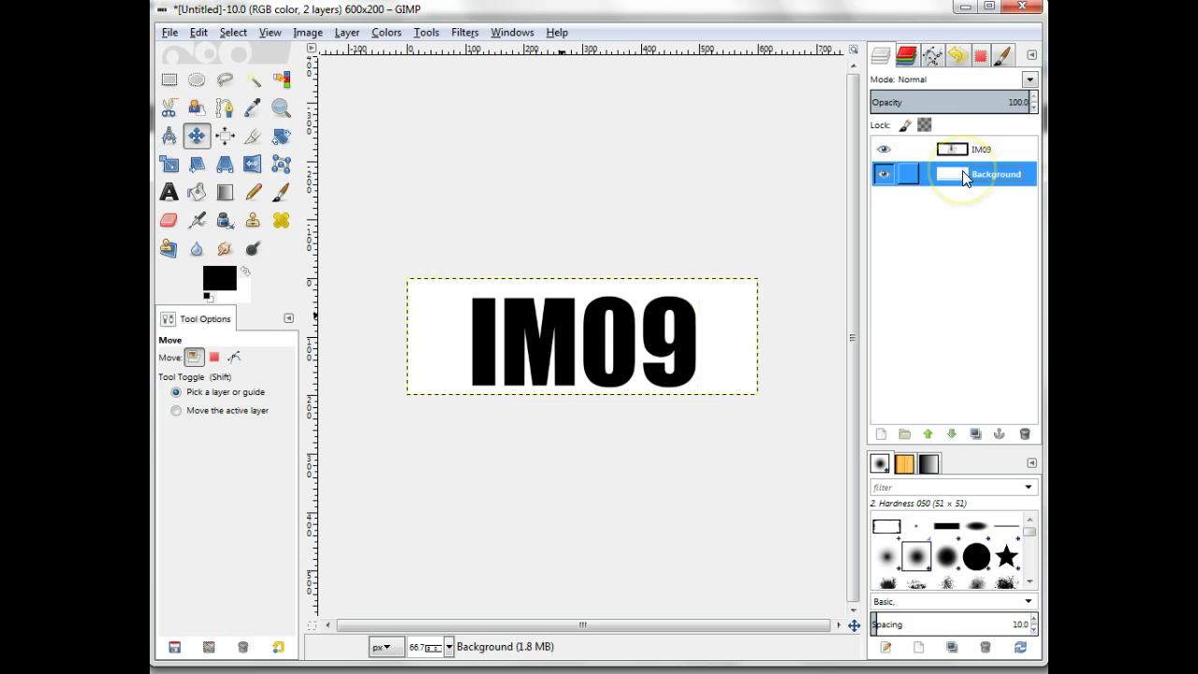
{"action": "left_click", "coordinate": [953, 148]}
{"action": "left_click_drag", "start_coordinate": [608, 364], "coordinate": [608, 358]}
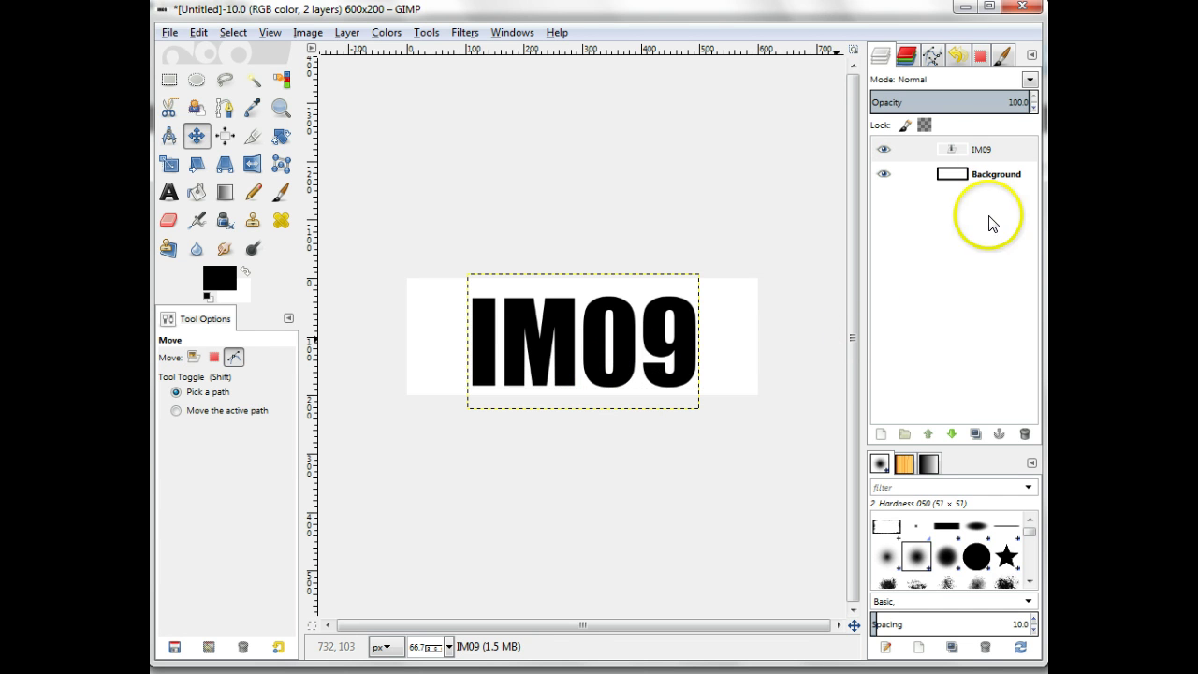
{"action": "left_click", "coordinate": [992, 157]}
{"action": "left_click_drag", "start_coordinate": [609, 343], "coordinate": [603, 333]}
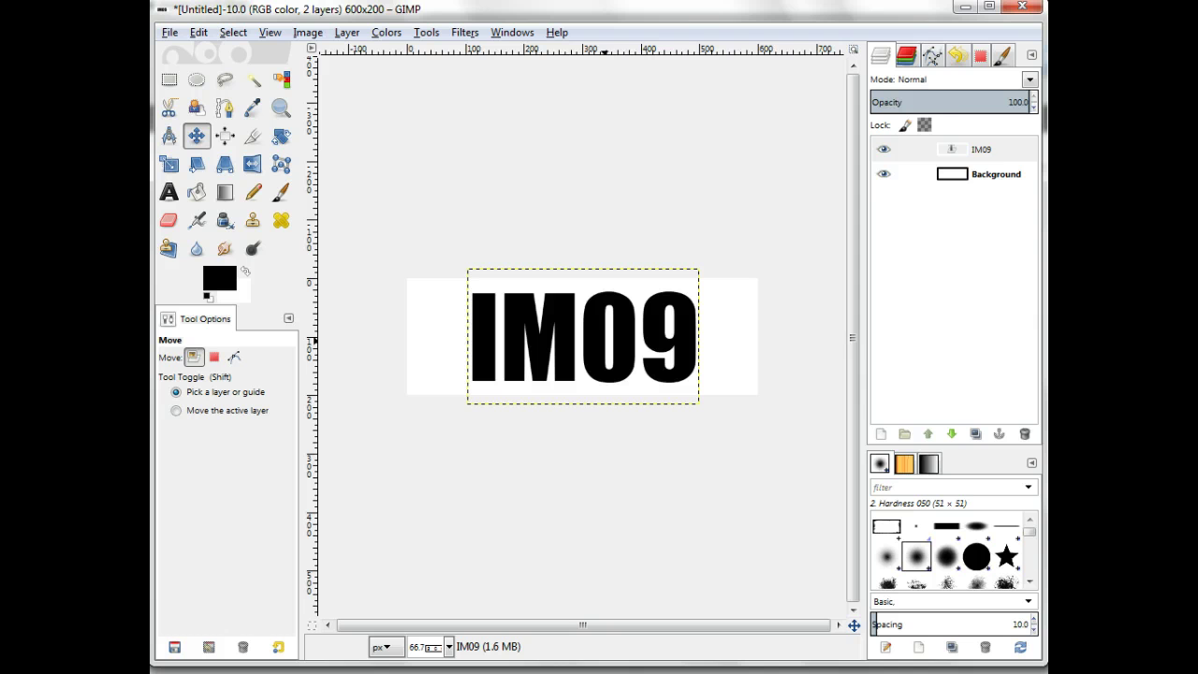
- Merge the IM09 text into Background and invert colours to white letters on black
{"action": "right_click", "coordinate": [931, 151]}
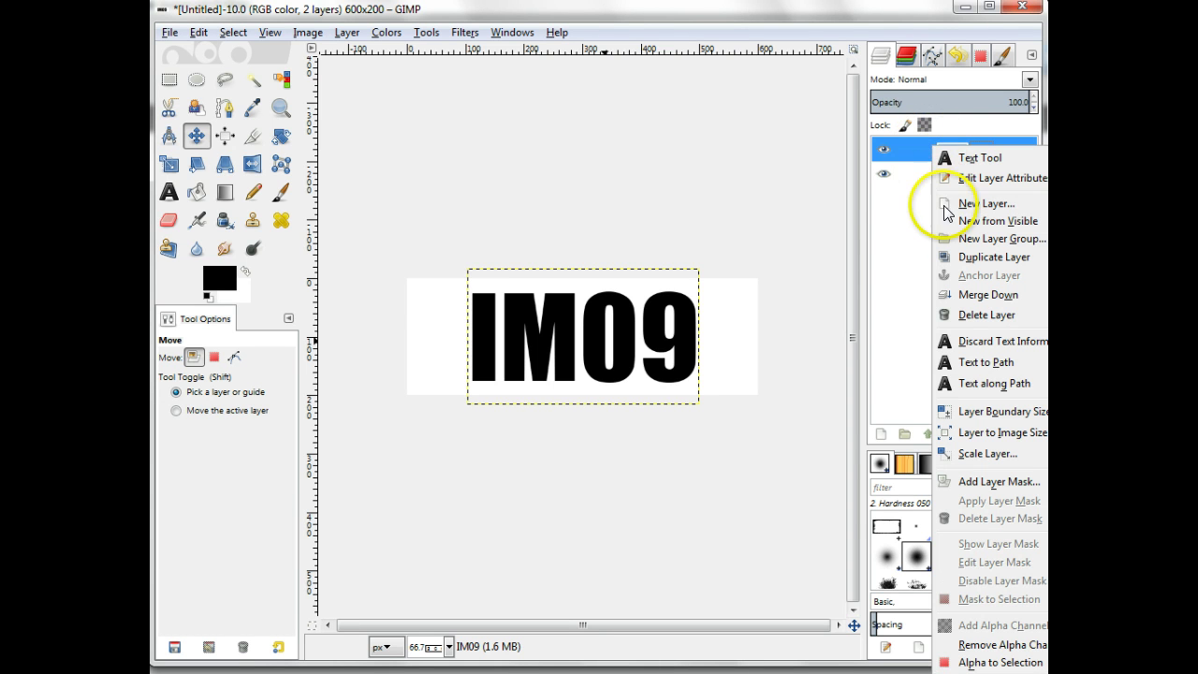
{"action": "left_click", "coordinate": [957, 295]}
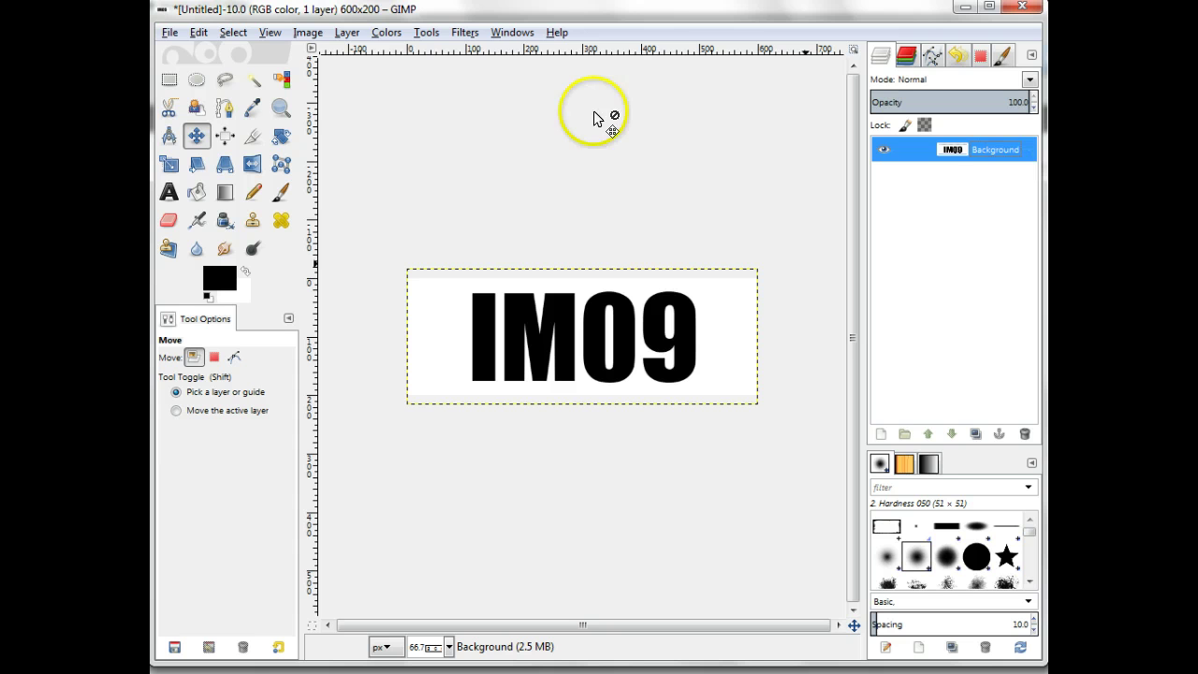
{"action": "left_click", "coordinate": [388, 33]}
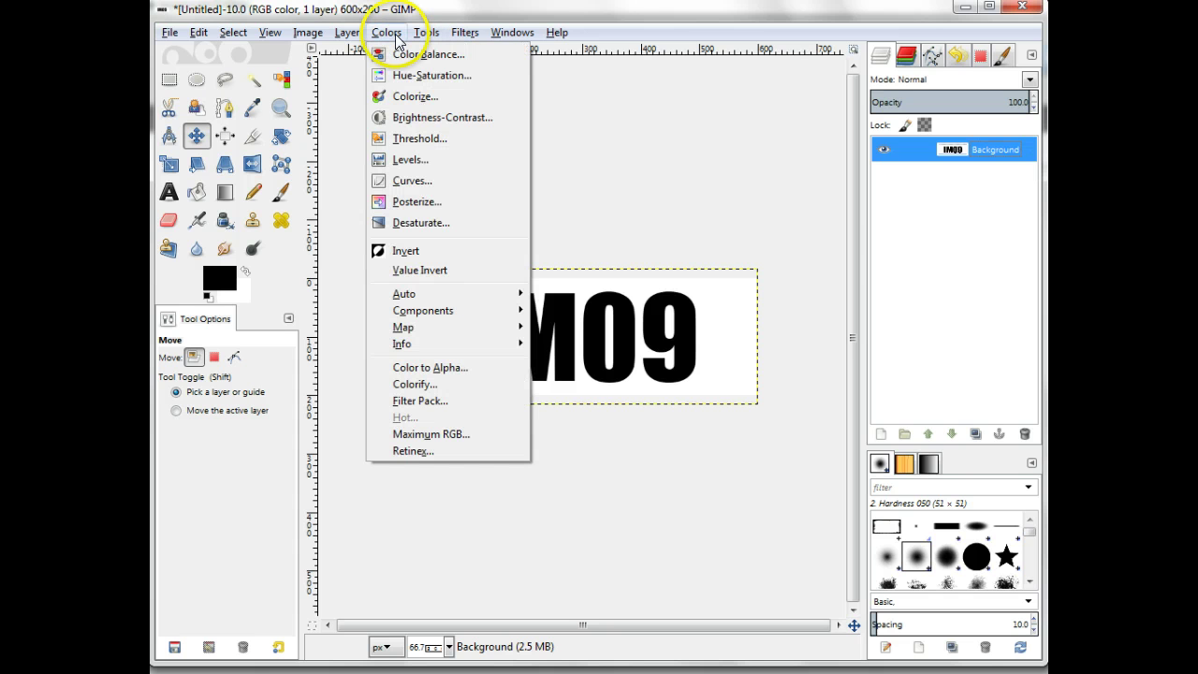
{"action": "left_click", "coordinate": [405, 251]}
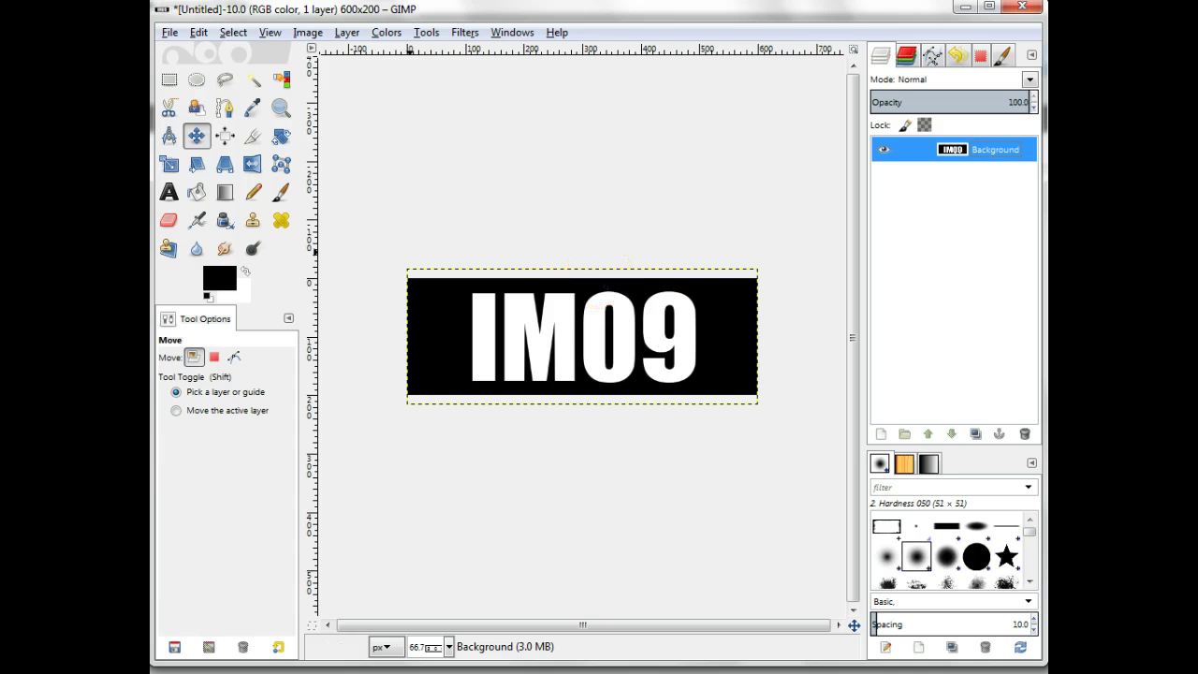
- Apply a Gaussian Blur with linked horizontal and vertical radius 6.0
{"action": "left_click", "coordinate": [463, 33]}
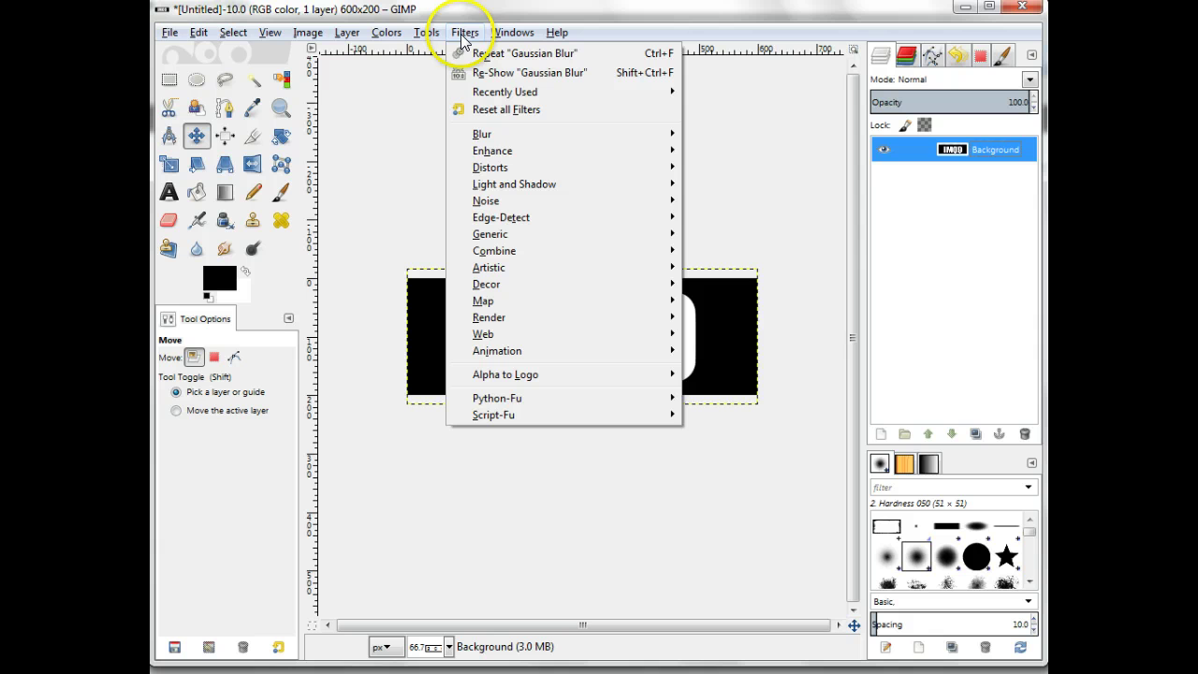
{"action": "mouse_move", "coordinate": [471, 133]}
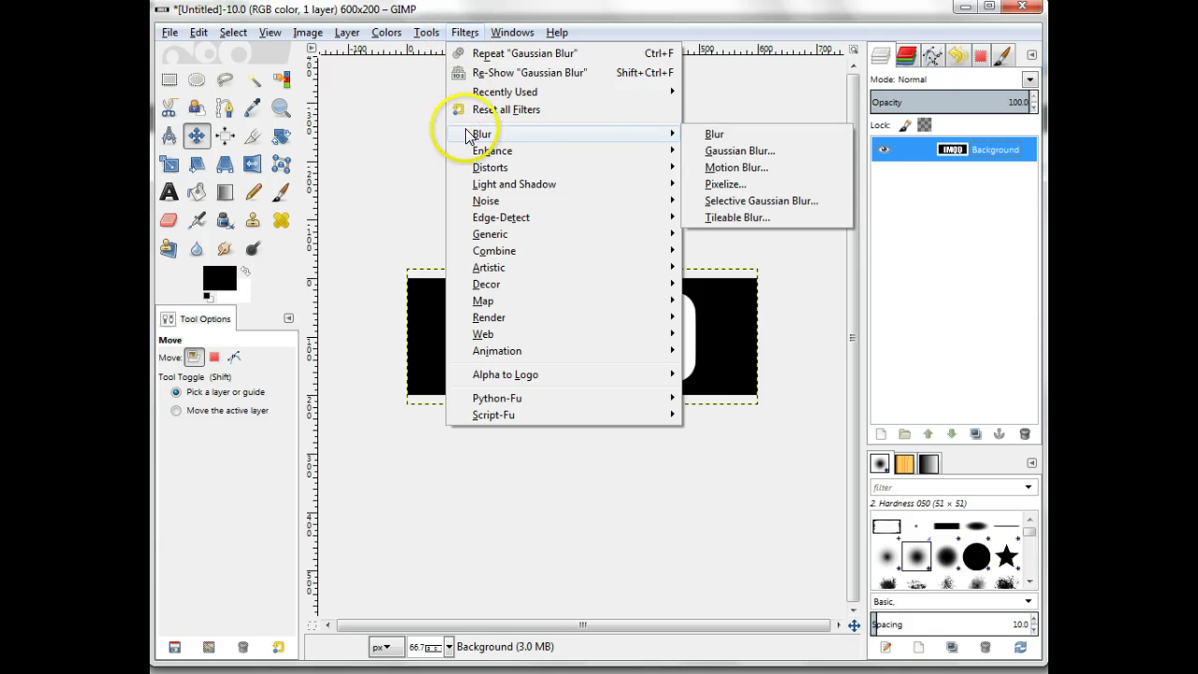
{"action": "left_click", "coordinate": [731, 152]}
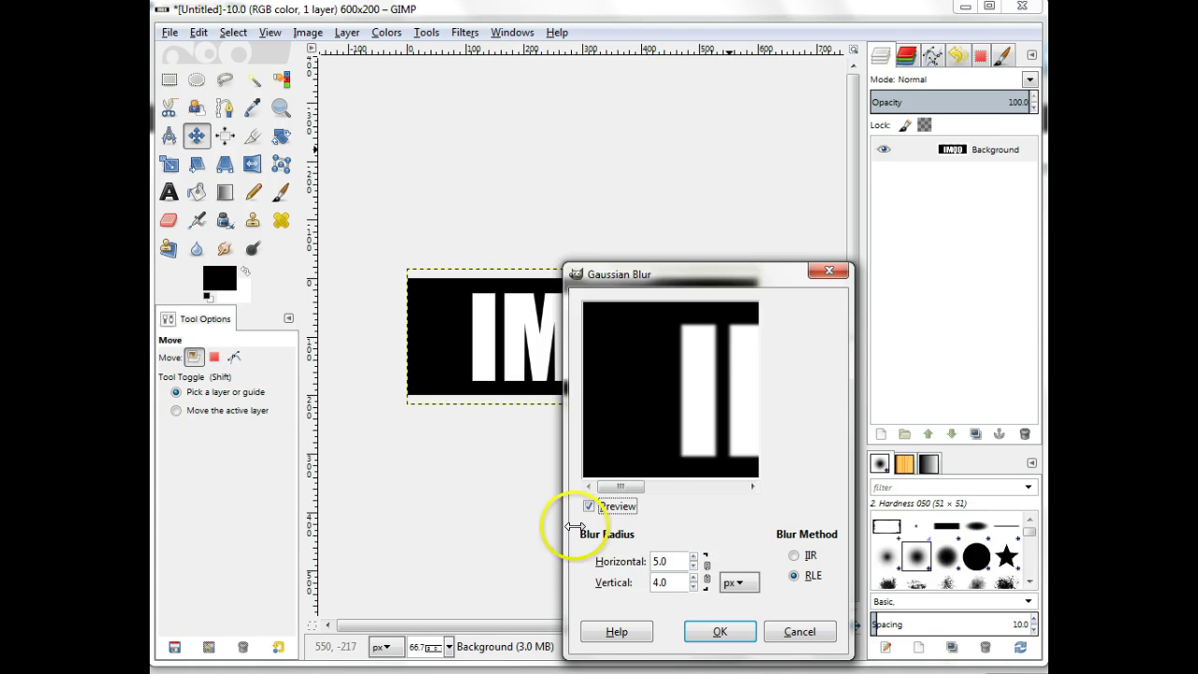
{"action": "left_click", "coordinate": [707, 571]}
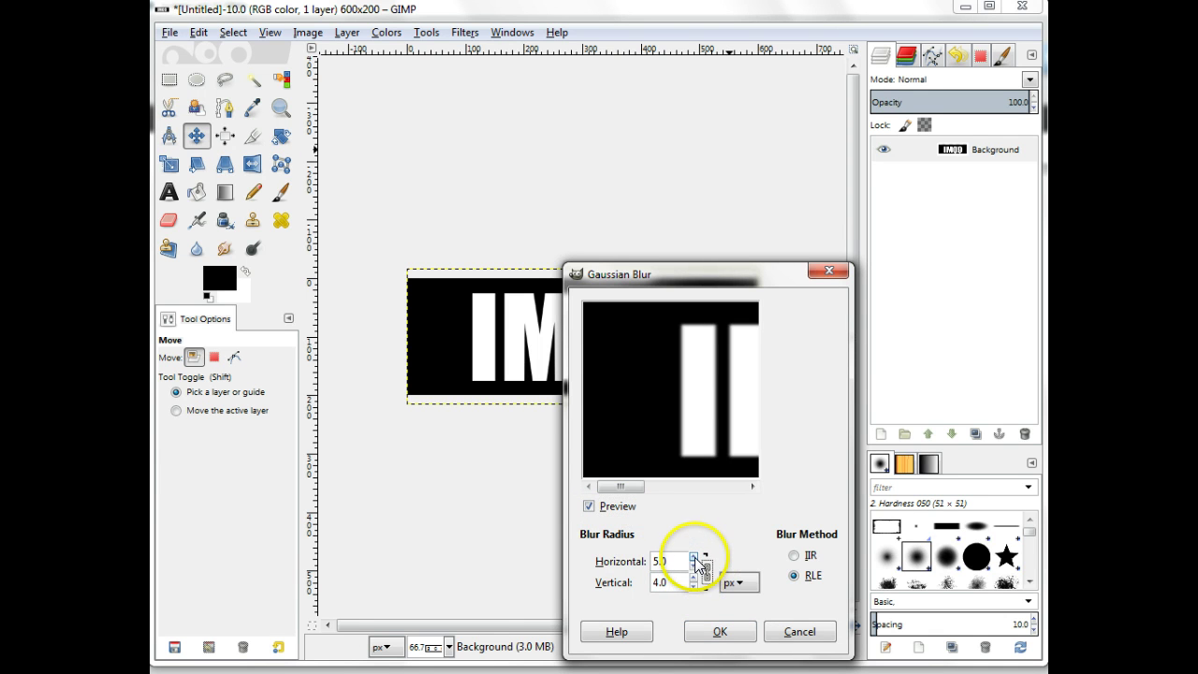
{"action": "left_click", "coordinate": [693, 558]}
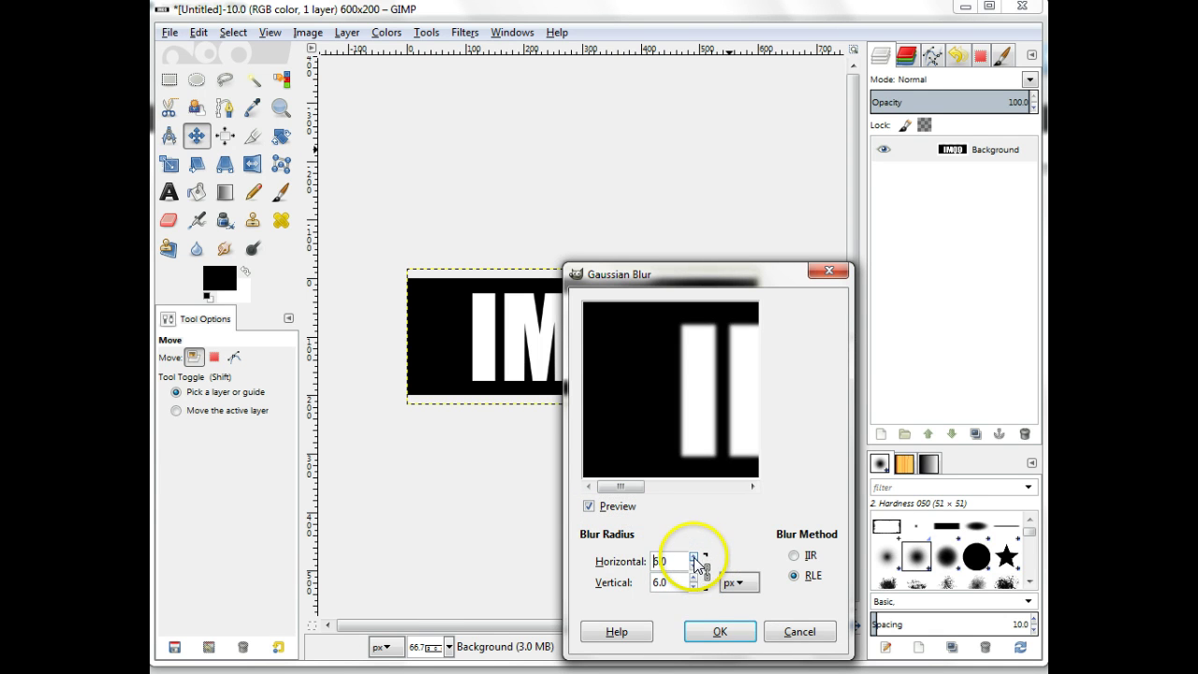
{"action": "left_click", "coordinate": [713, 632]}
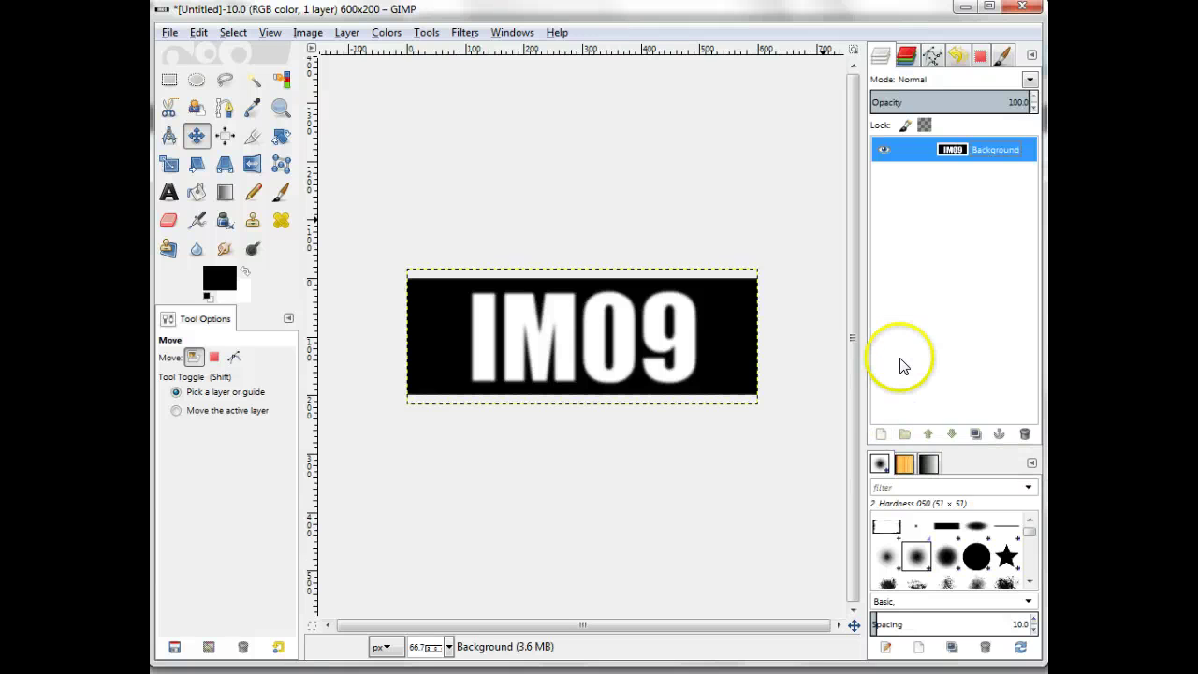
- Create a new layer named Plasma above Background and select it
{"action": "left_click", "coordinate": [882, 435]}
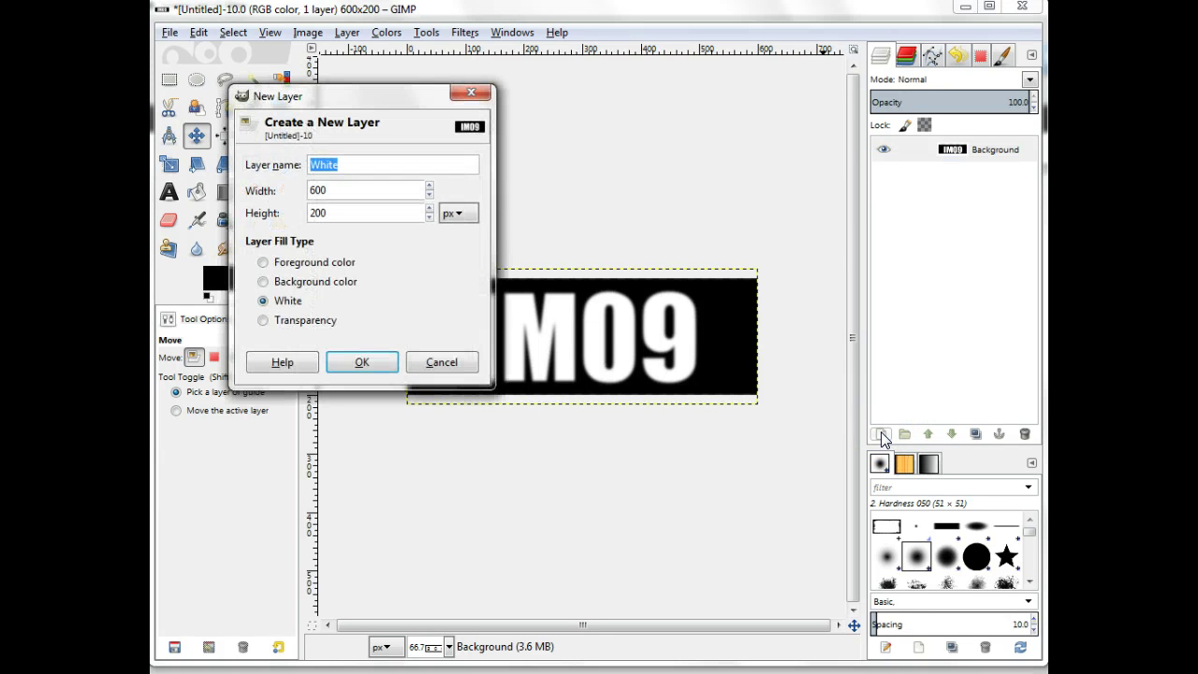
{"action": "type", "text": "Plasma"}
{"action": "key", "text": "Return"}
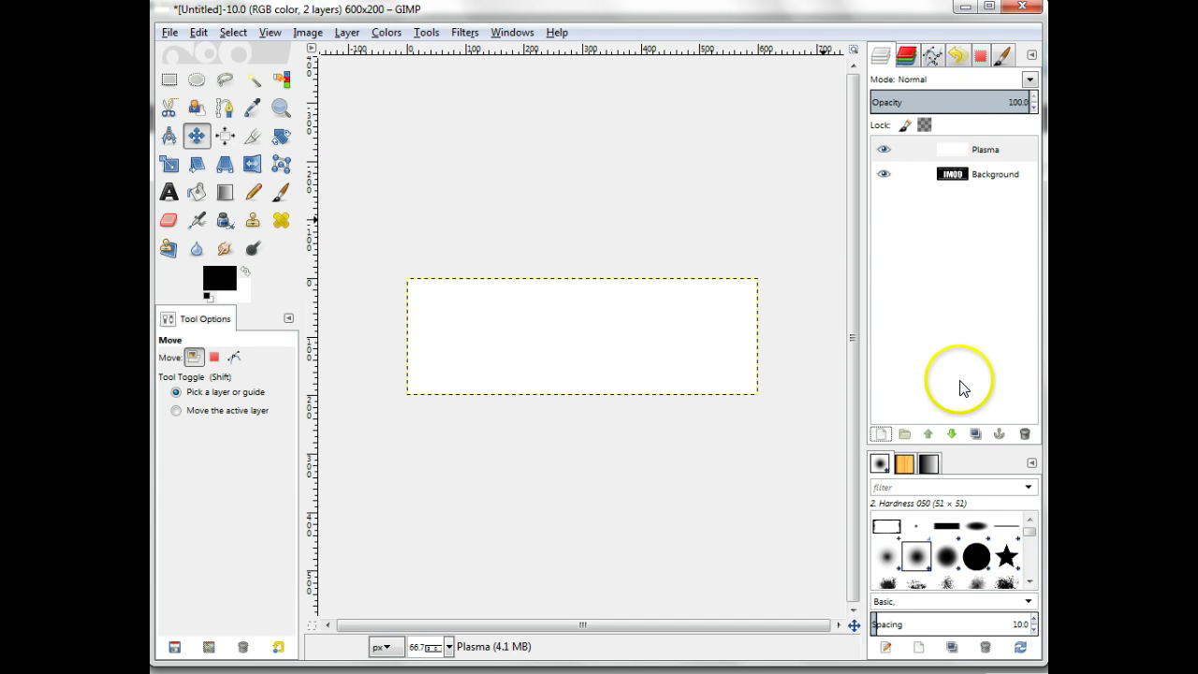
{"action": "left_click", "coordinate": [987, 157]}
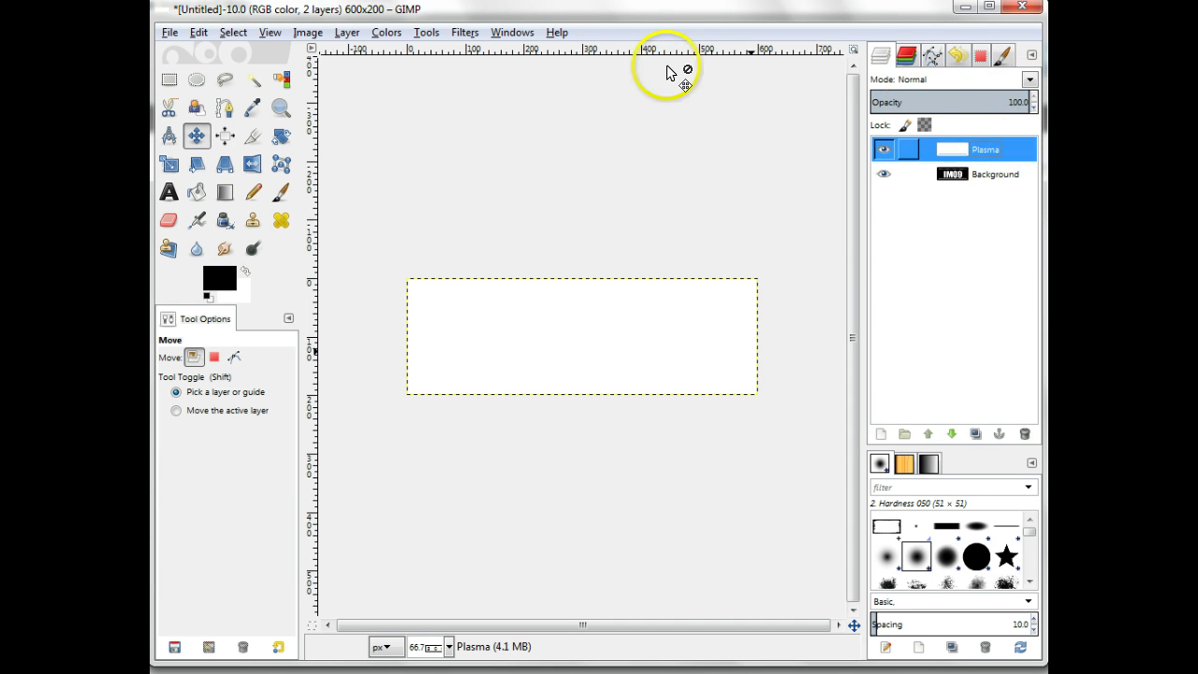
- Fill the Plasma layer with the Render > Clouds > Plasma filter
{"action": "left_click", "coordinate": [464, 33]}
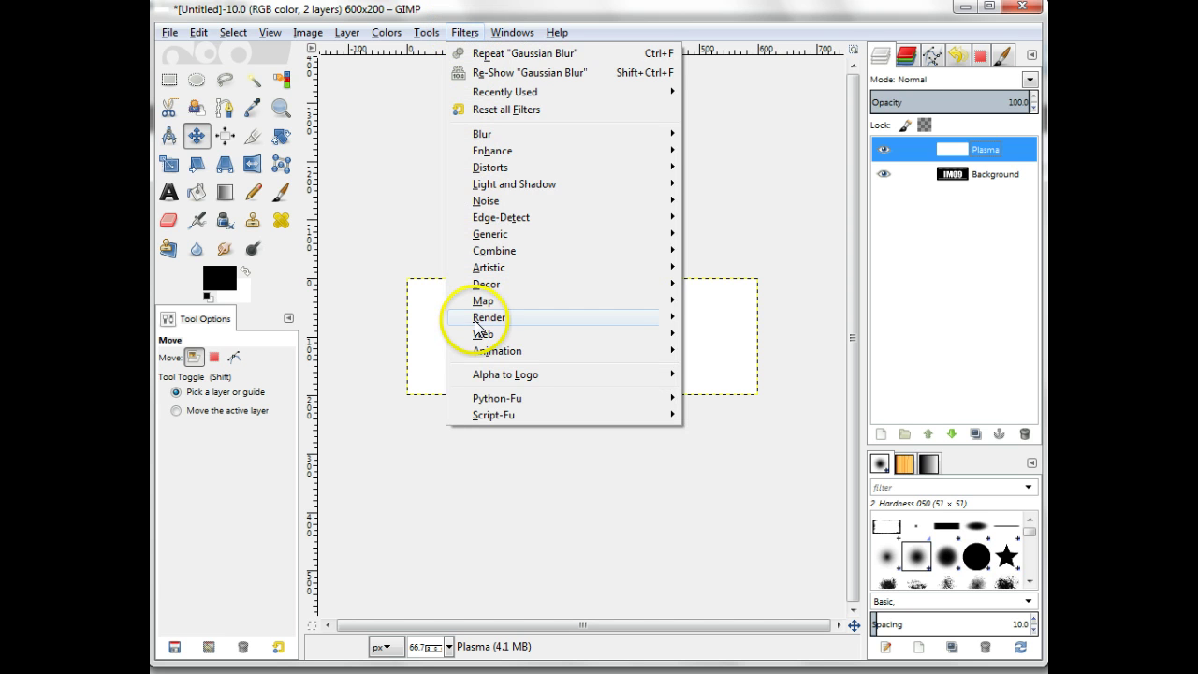
{"action": "mouse_move", "coordinate": [479, 323]}
{"action": "mouse_move", "coordinate": [719, 318]}
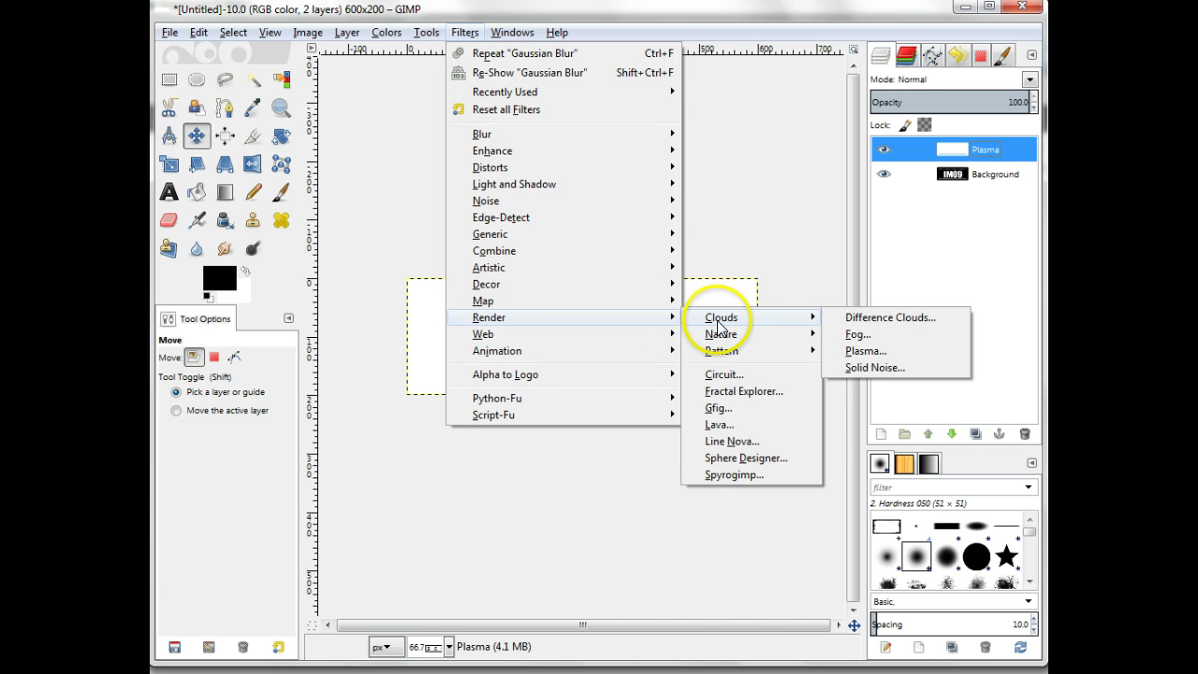
{"action": "left_click", "coordinate": [859, 350]}
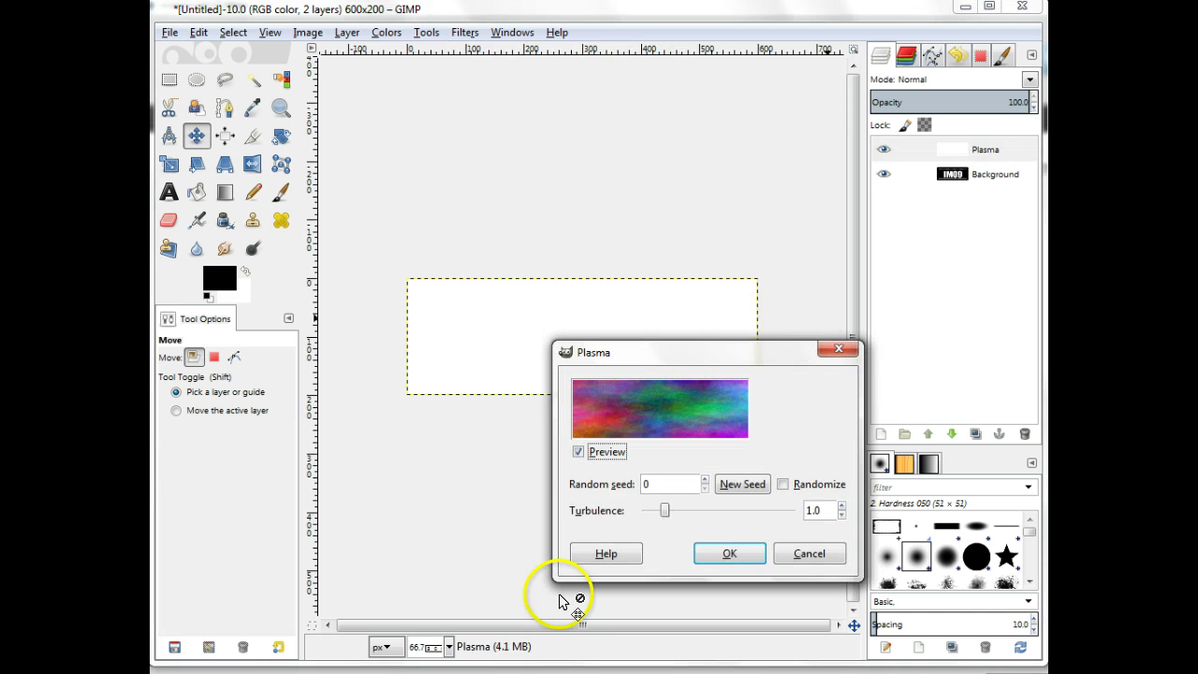
{"action": "left_click", "coordinate": [725, 553]}
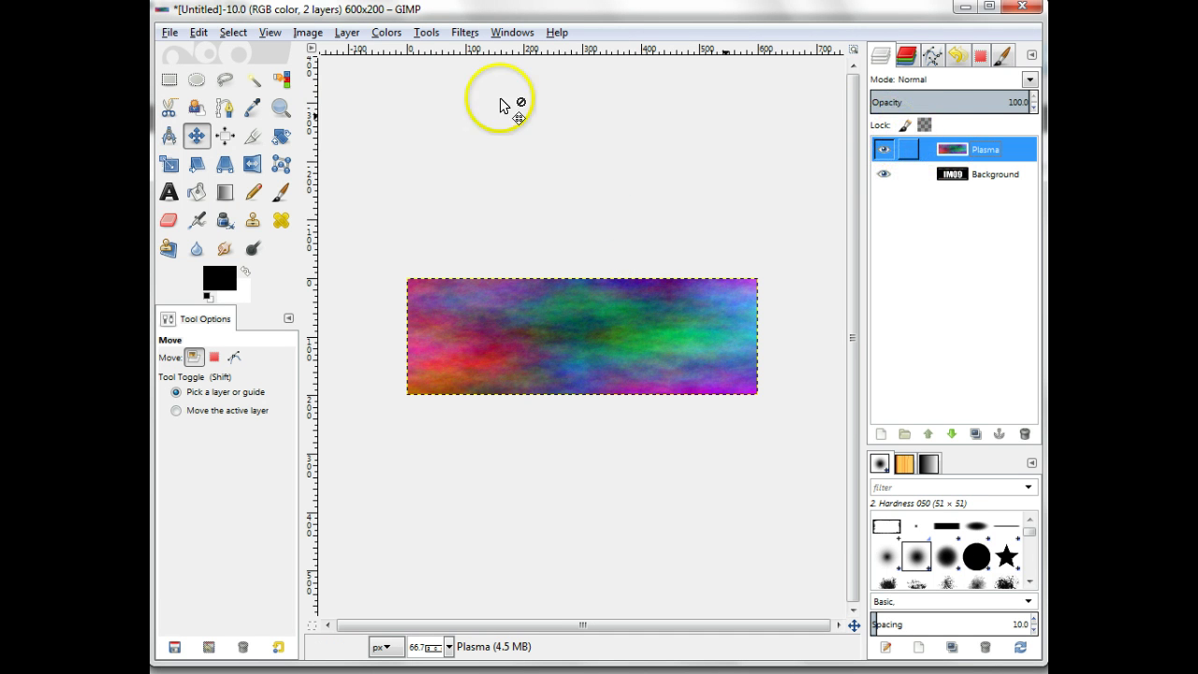
- Open Bump Map and choose the Background IM09 layer as the bump source
{"action": "left_click", "coordinate": [463, 33]}
{"action": "mouse_move", "coordinate": [482, 309]}
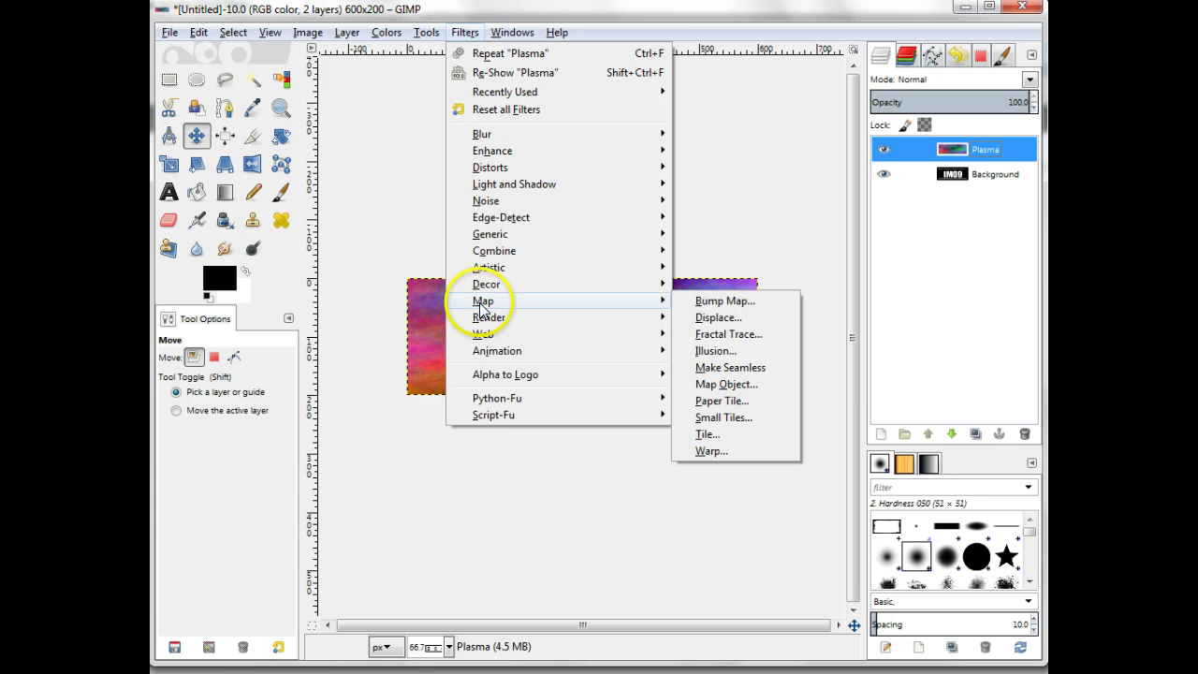
{"action": "left_click", "coordinate": [721, 302]}
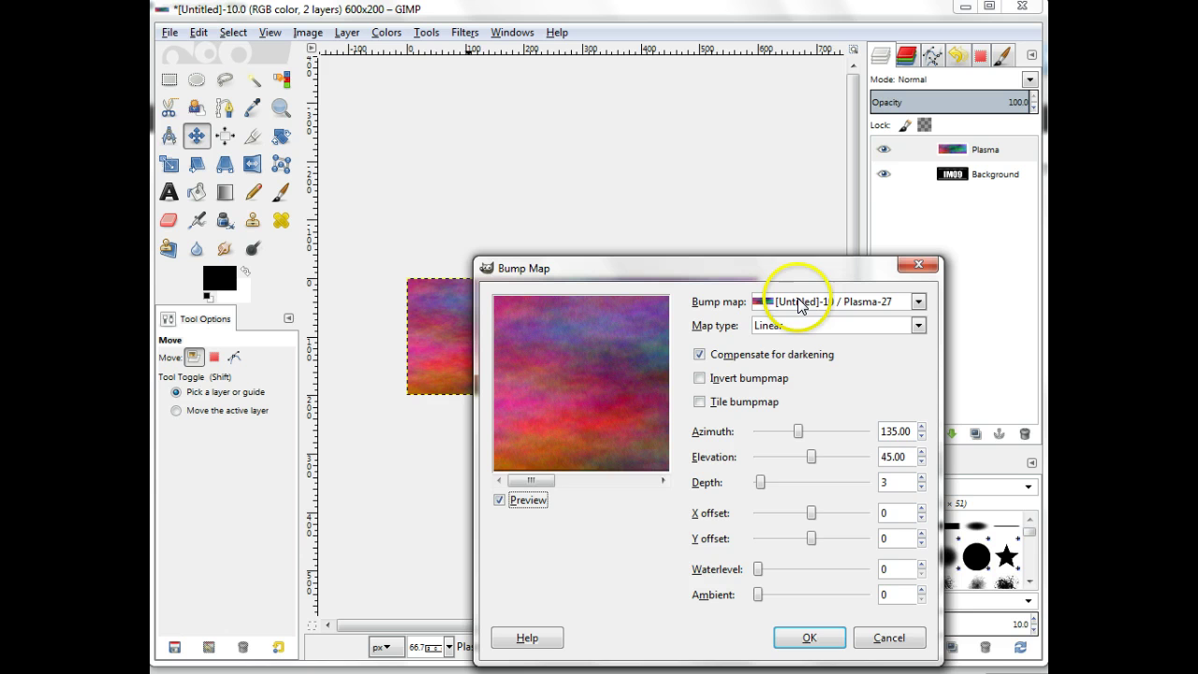
{"action": "left_click", "coordinate": [799, 304]}
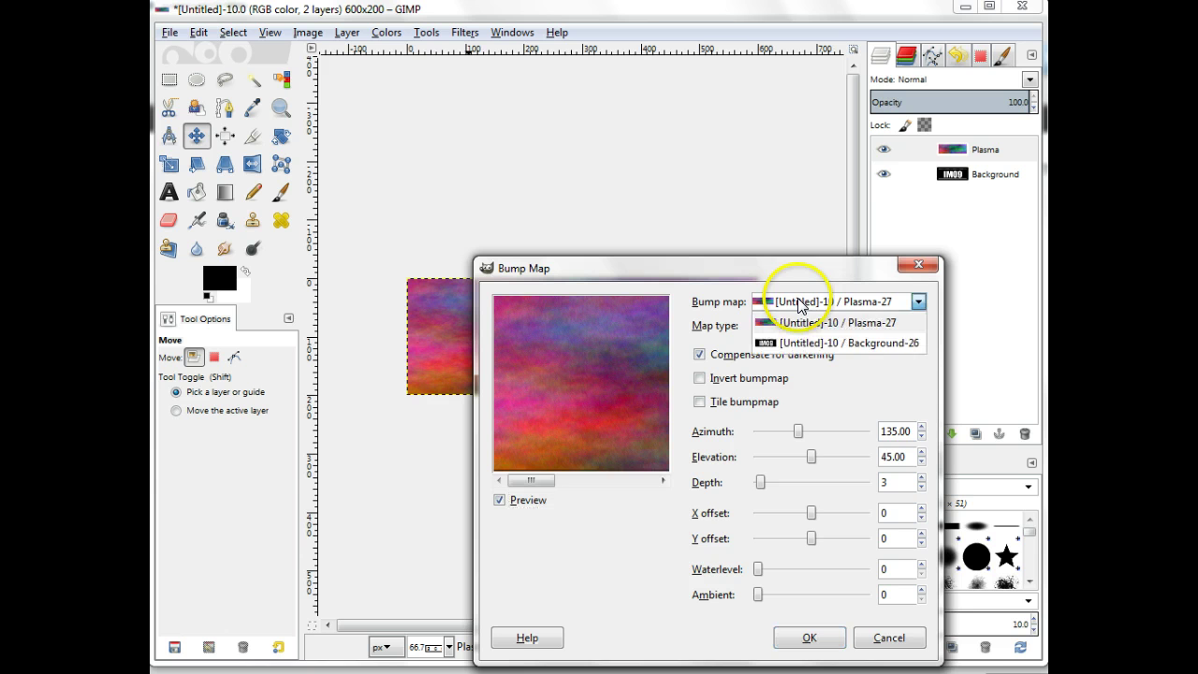
{"action": "left_click", "coordinate": [803, 345]}
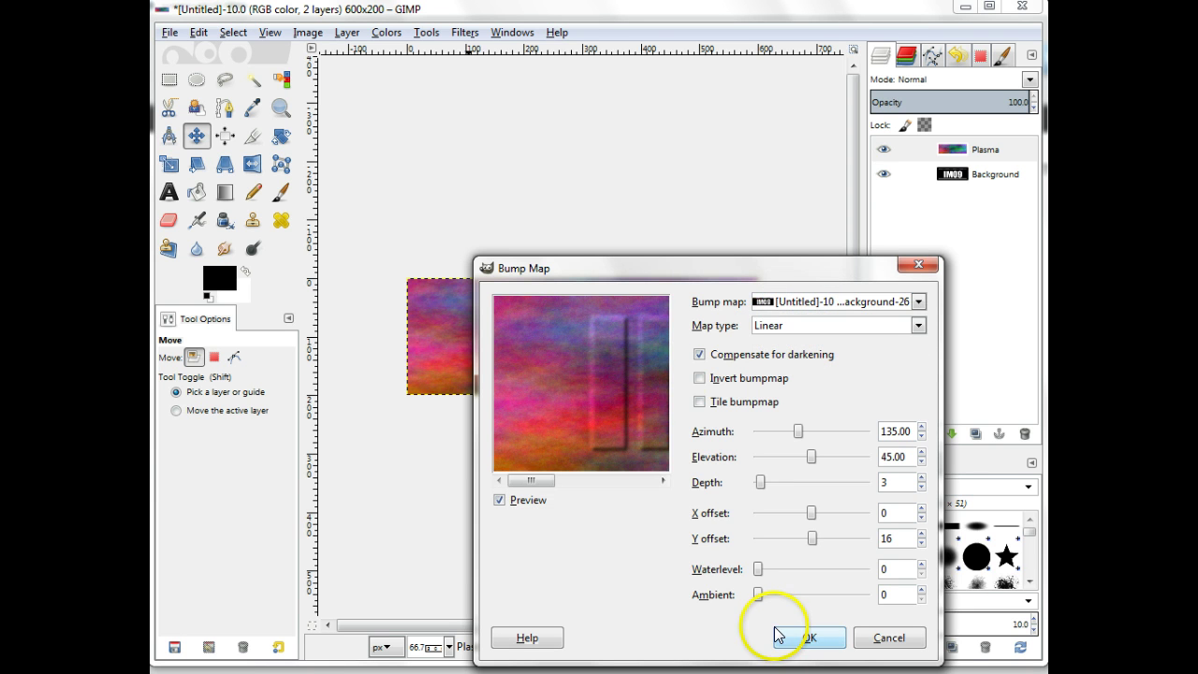
{"action": "left_click_drag", "start_coordinate": [621, 404], "coordinate": [575, 396]}
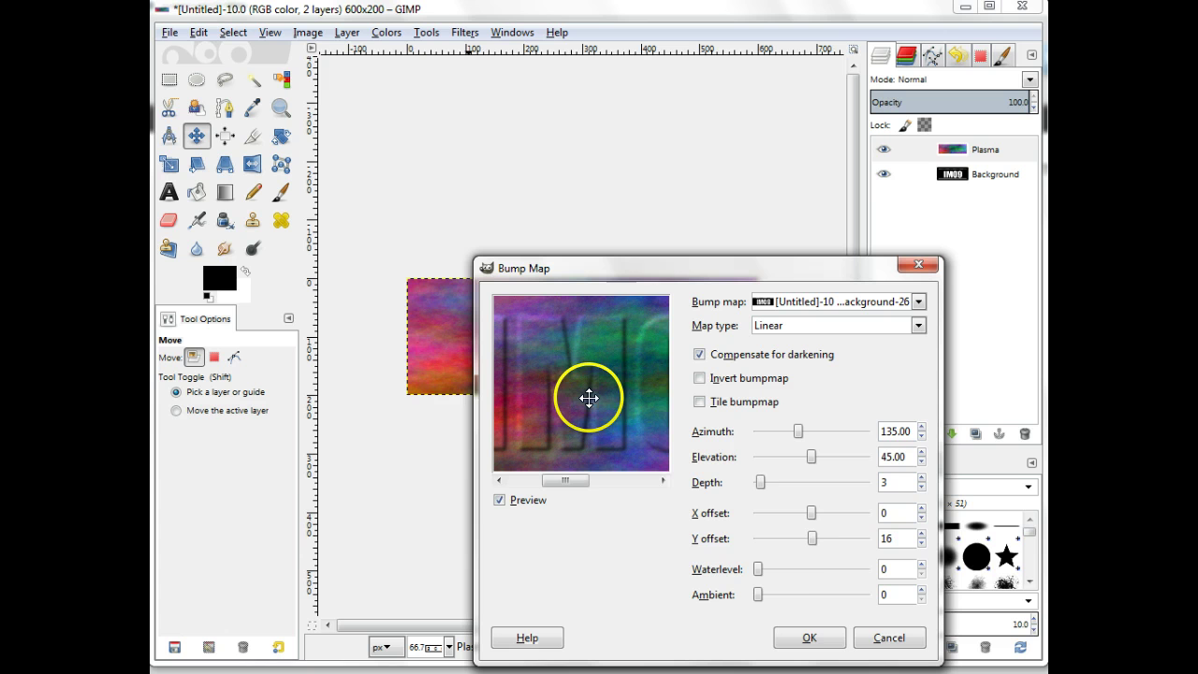
- Set the bump relief depth to 5 and apply it to the Plasma layer
{"action": "left_click", "coordinate": [791, 483]}
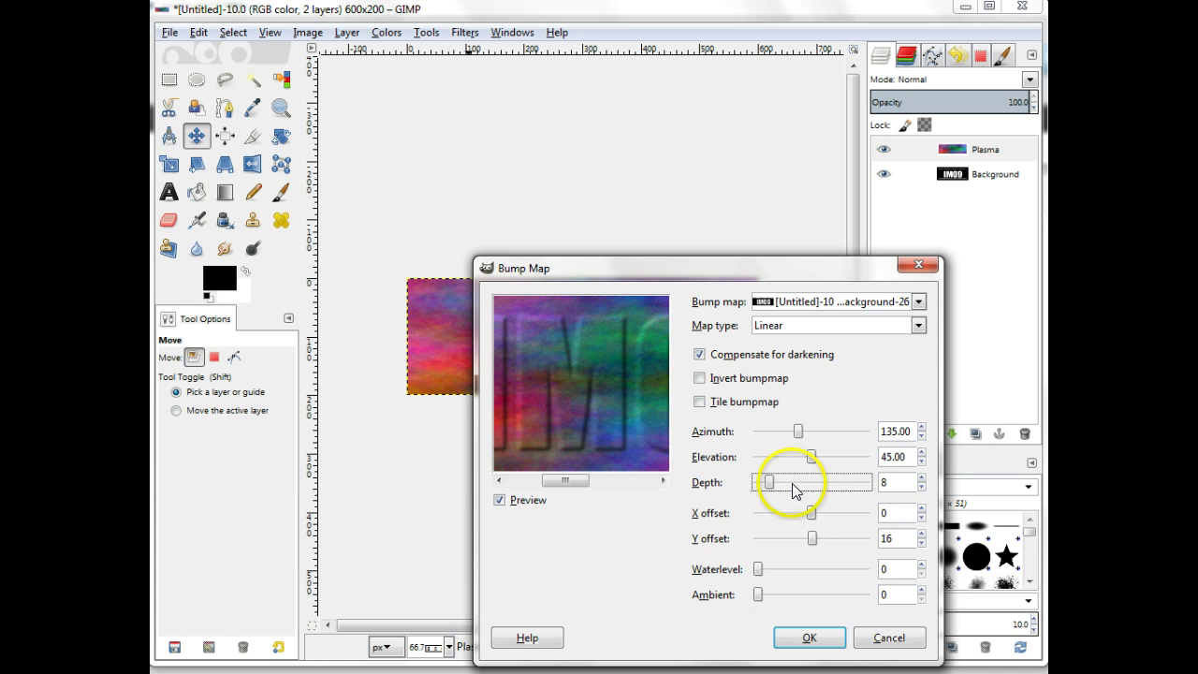
{"action": "left_click", "coordinate": [816, 488]}
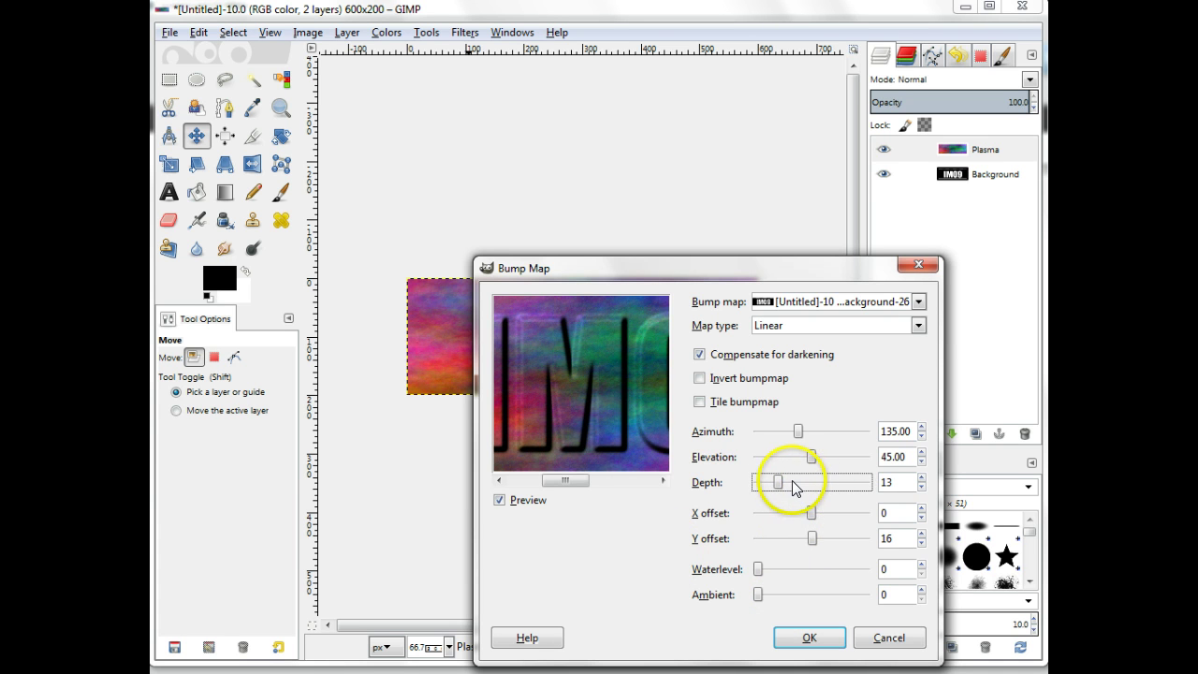
{"action": "left_click", "coordinate": [768, 484]}
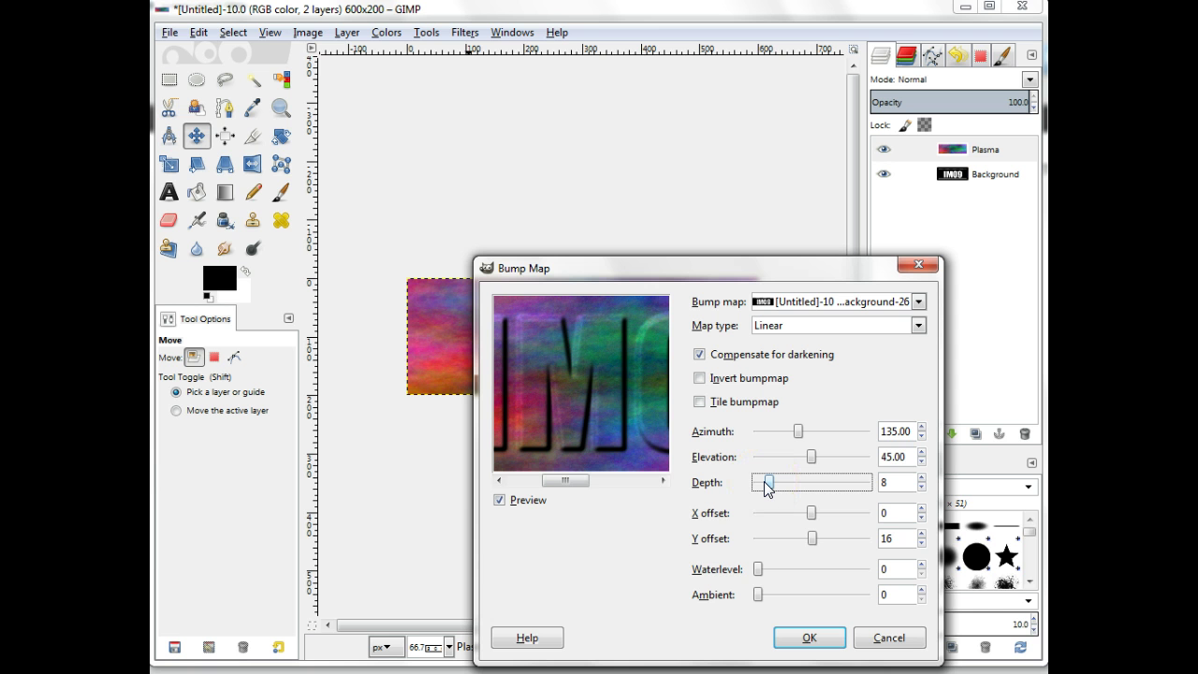
{"action": "left_click", "coordinate": [760, 489]}
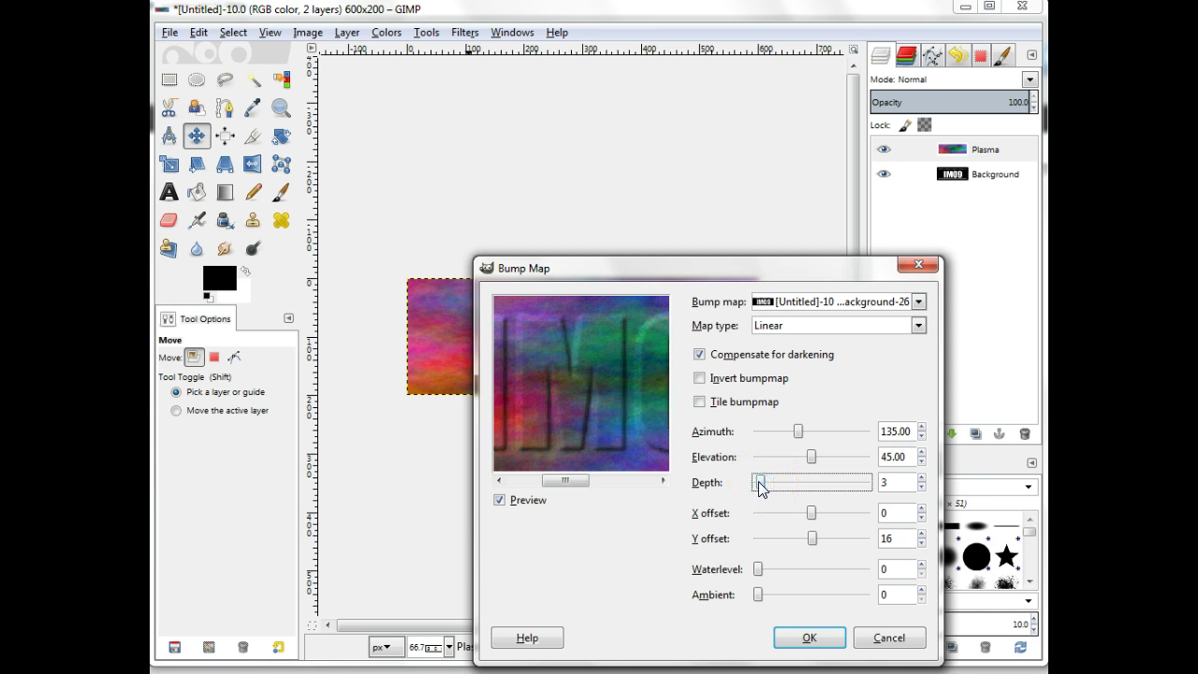
{"action": "left_click", "coordinate": [921, 488]}
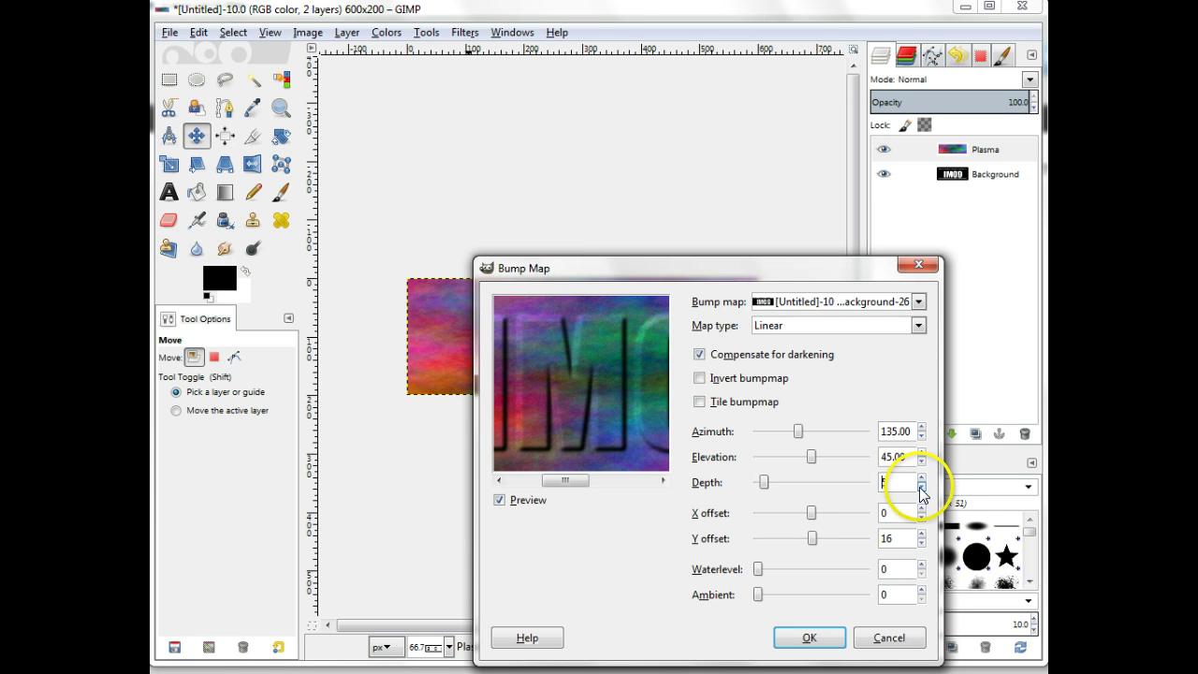
{"action": "left_click", "coordinate": [809, 639]}
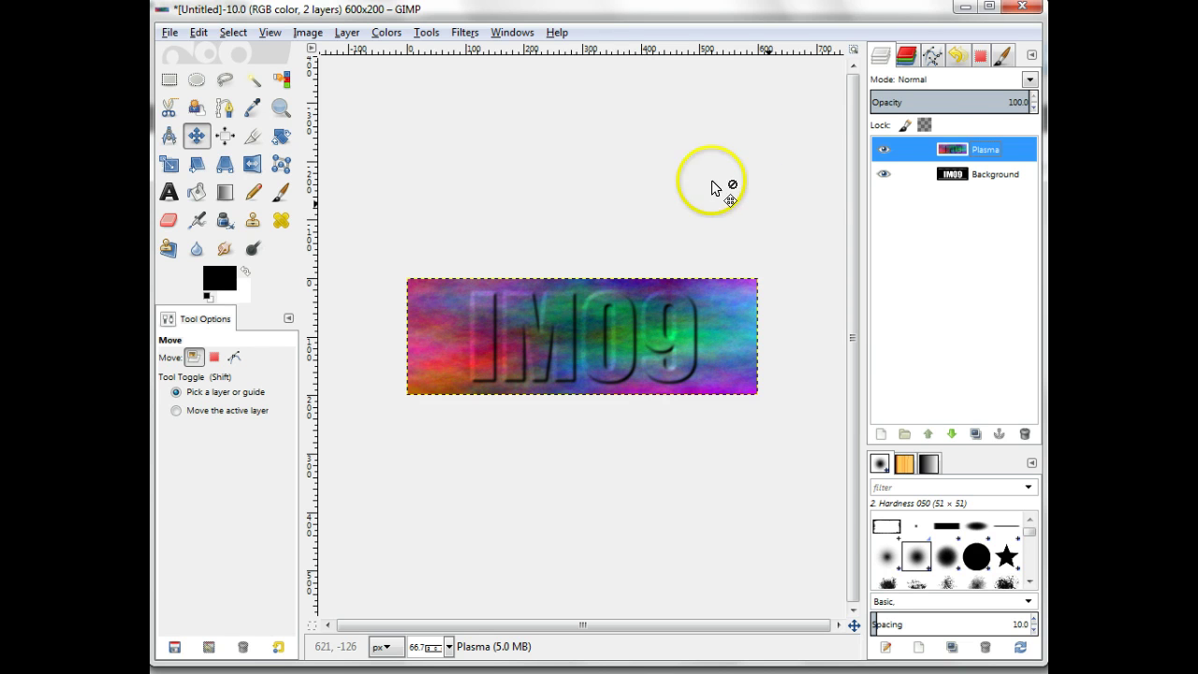
- Add a white, fully opaque layer mask to the Plasma layer
{"action": "right_click", "coordinate": [946, 155]}
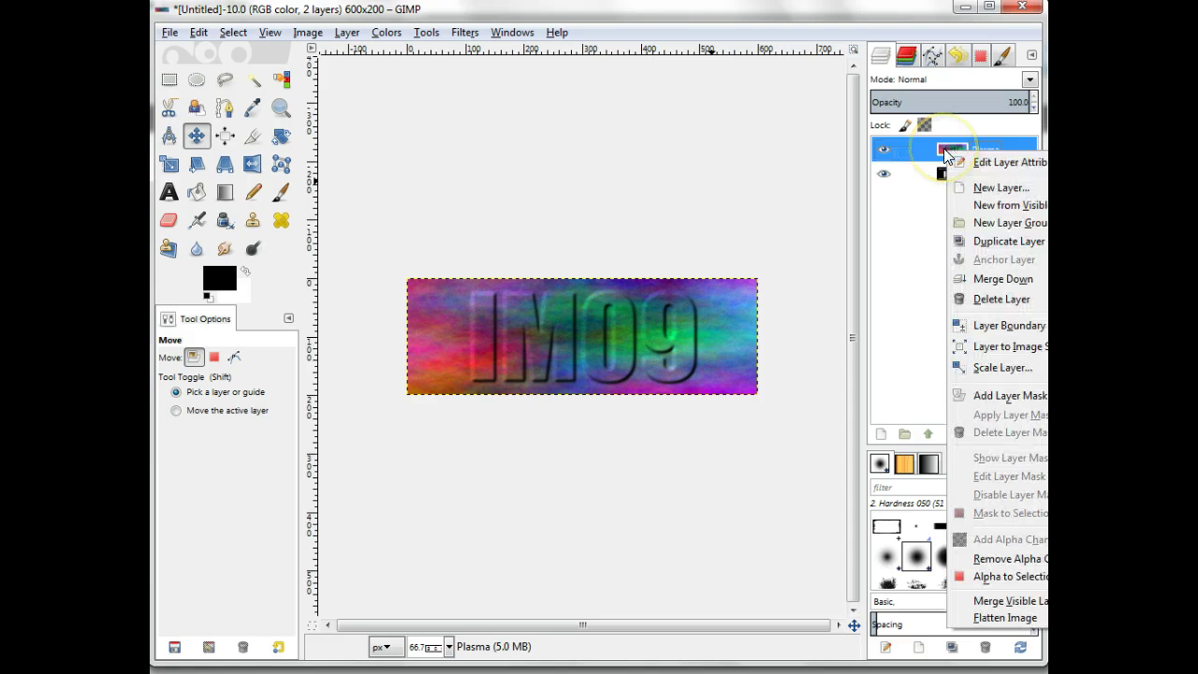
{"action": "left_click", "coordinate": [976, 394]}
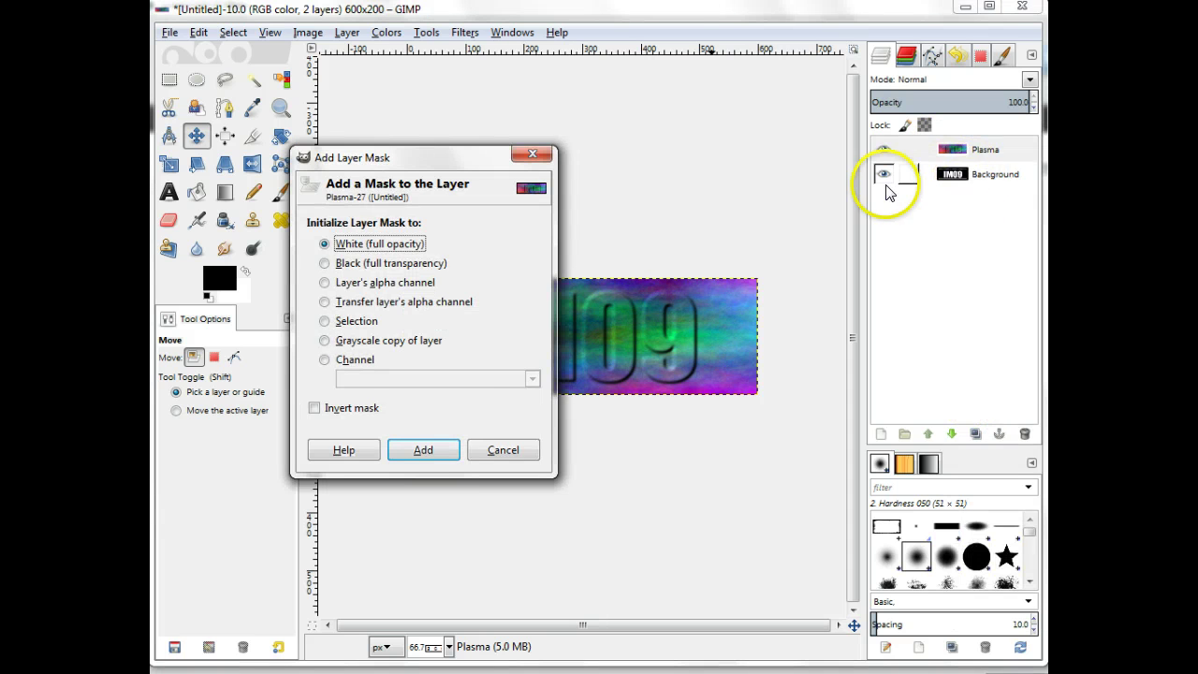
{"action": "left_click", "coordinate": [425, 451]}
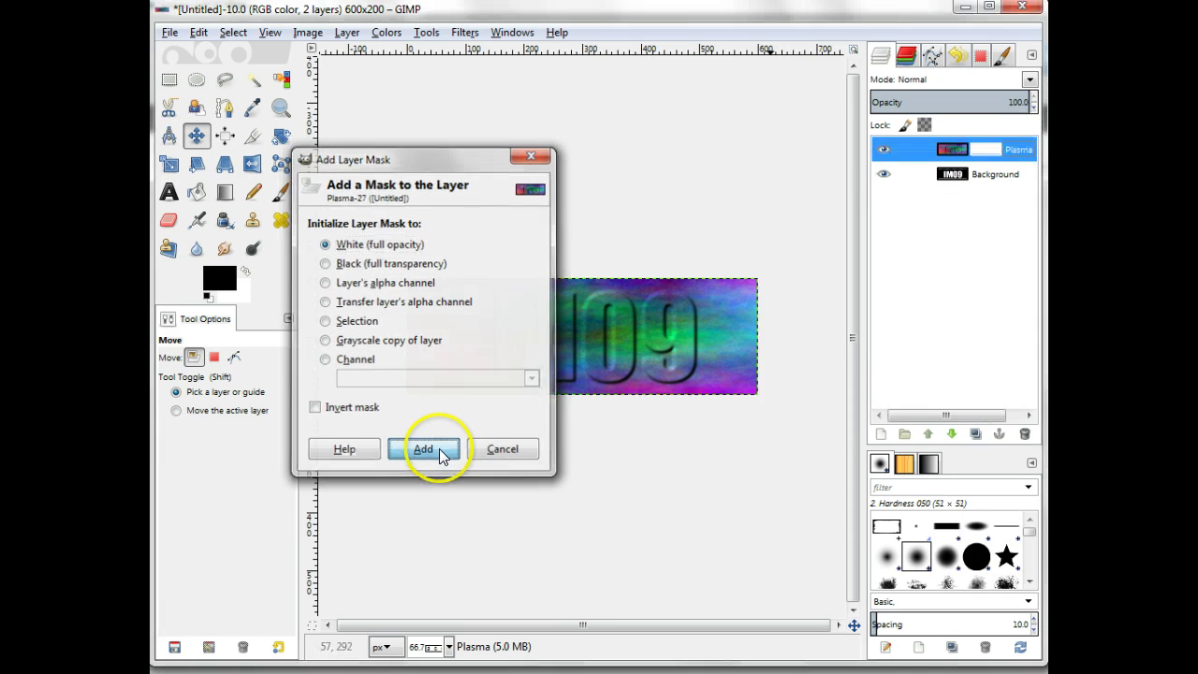
- Copy the Background lettering into the Plasma mask and anchor it
{"action": "left_click", "coordinate": [946, 176]}
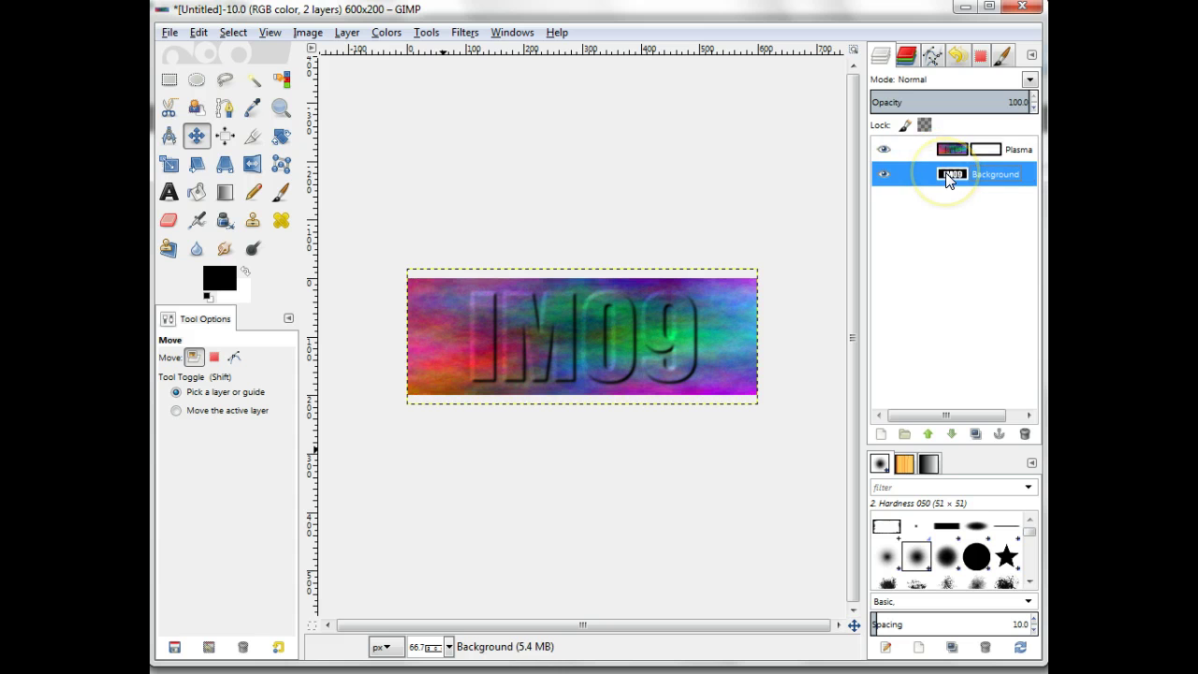
{"action": "key", "text": "ctrl+c"}
{"action": "left_click", "coordinate": [990, 152]}
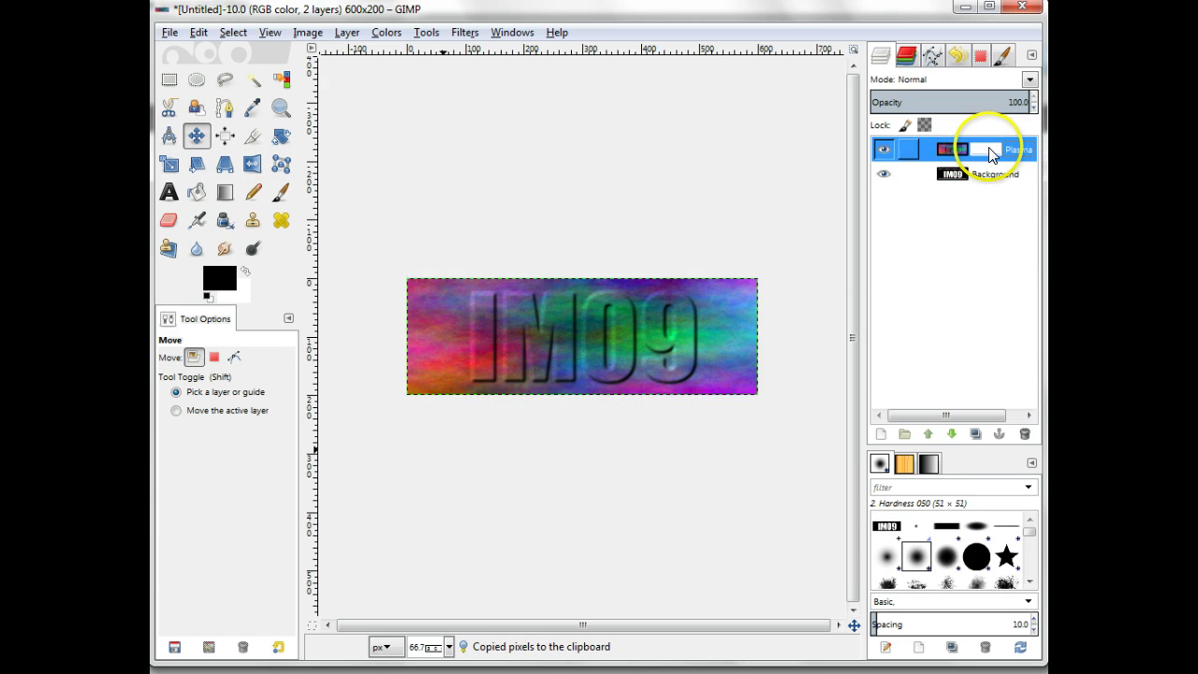
{"action": "key", "text": "ctrl+v"}
{"action": "left_click", "coordinate": [999, 435]}
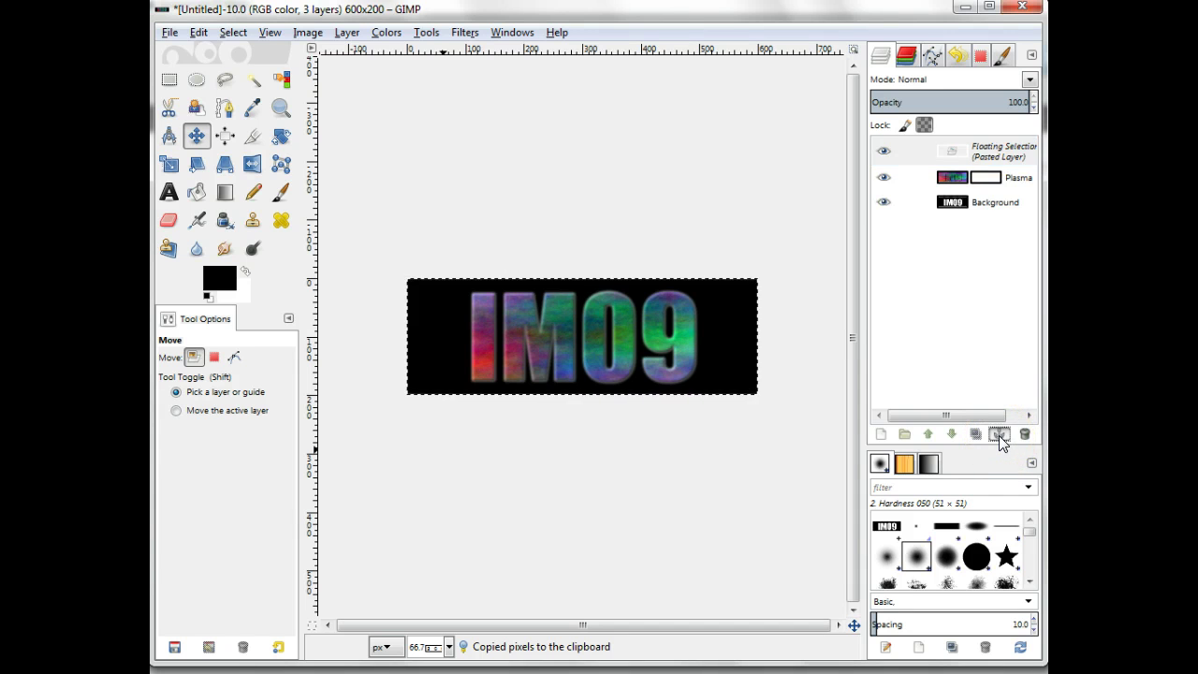
{"action": "left_click", "coordinate": [998, 434]}
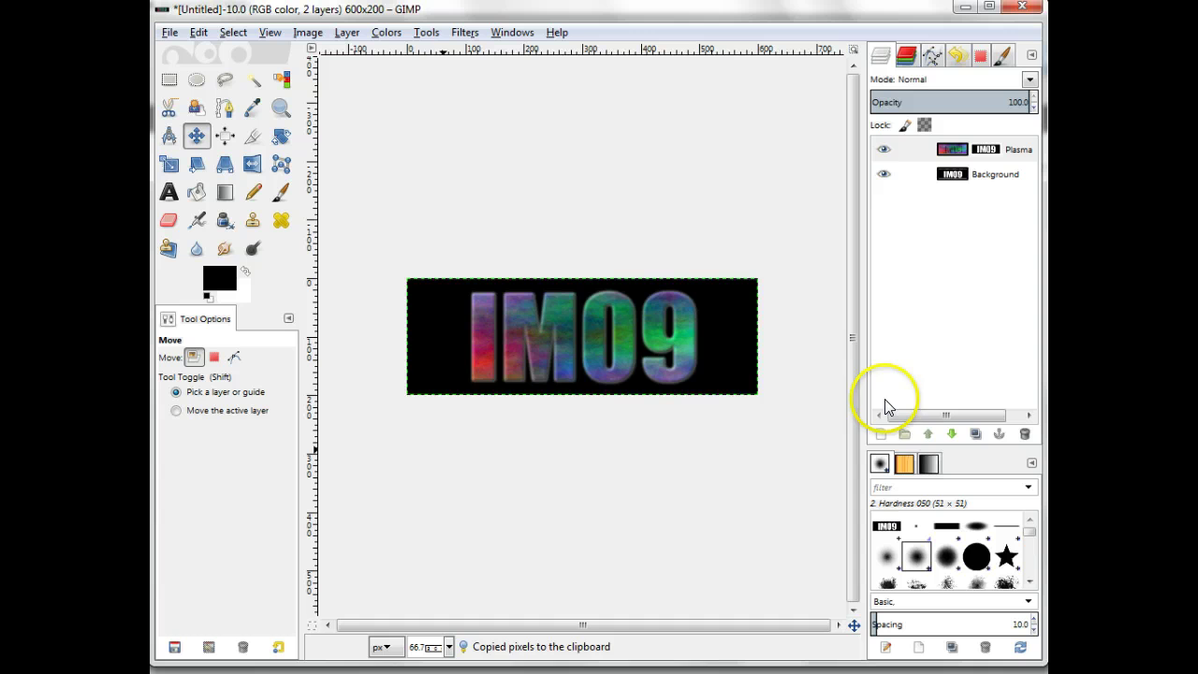
- Create a new white-filled layer named Colour BG
{"action": "left_click", "coordinate": [880, 436]}
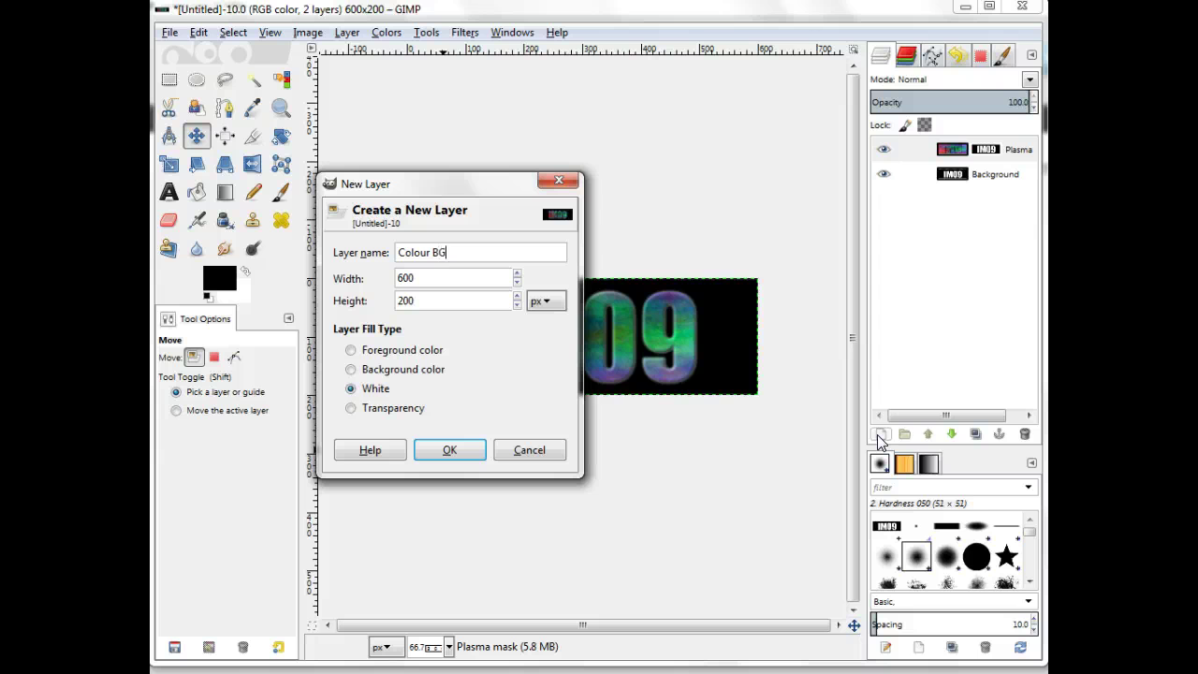
{"action": "type", "text": "Colour BG"}
{"action": "left_click", "coordinate": [447, 452]}
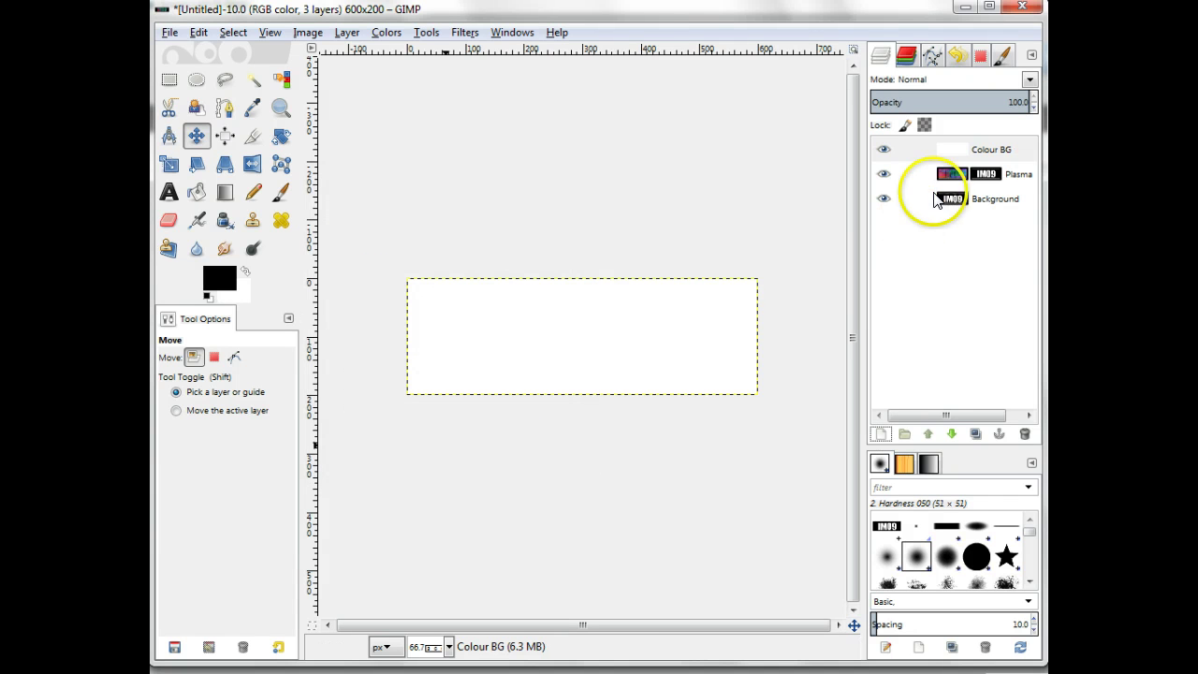
- Reorder Colour BG so it sits directly beneath the Plasma layer
{"action": "left_click_drag", "start_coordinate": [978, 150], "coordinate": [969, 188]}
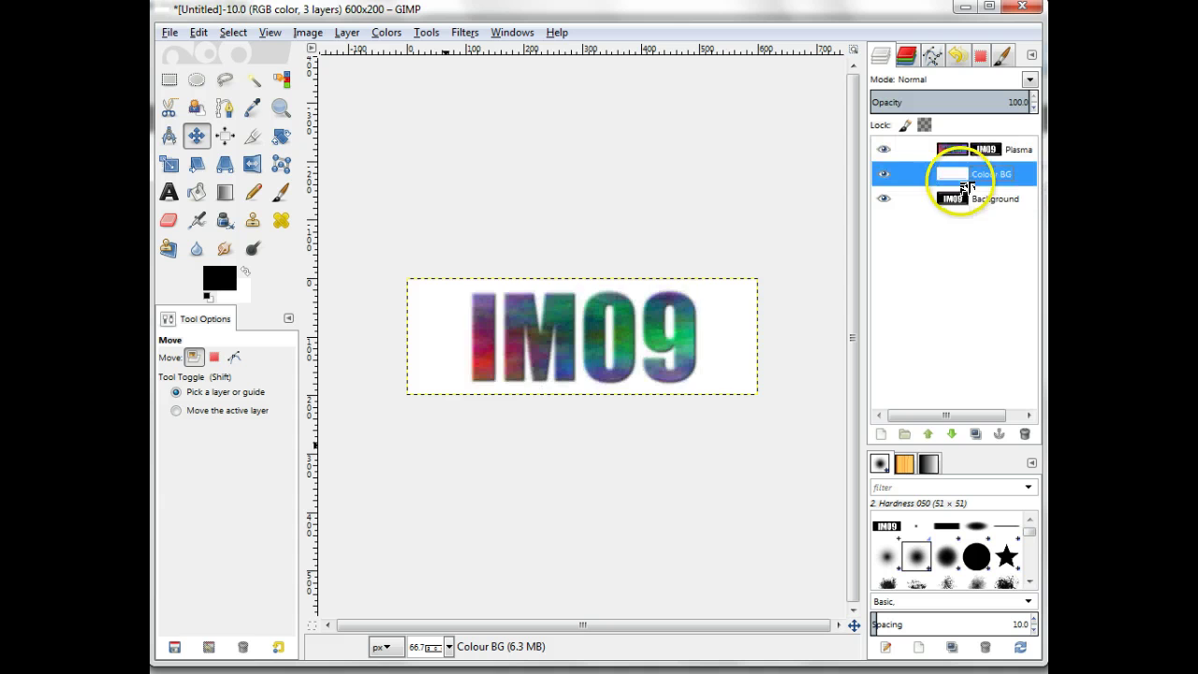
{"action": "left_click", "coordinate": [927, 435]}
{"action": "left_click", "coordinate": [951, 435]}
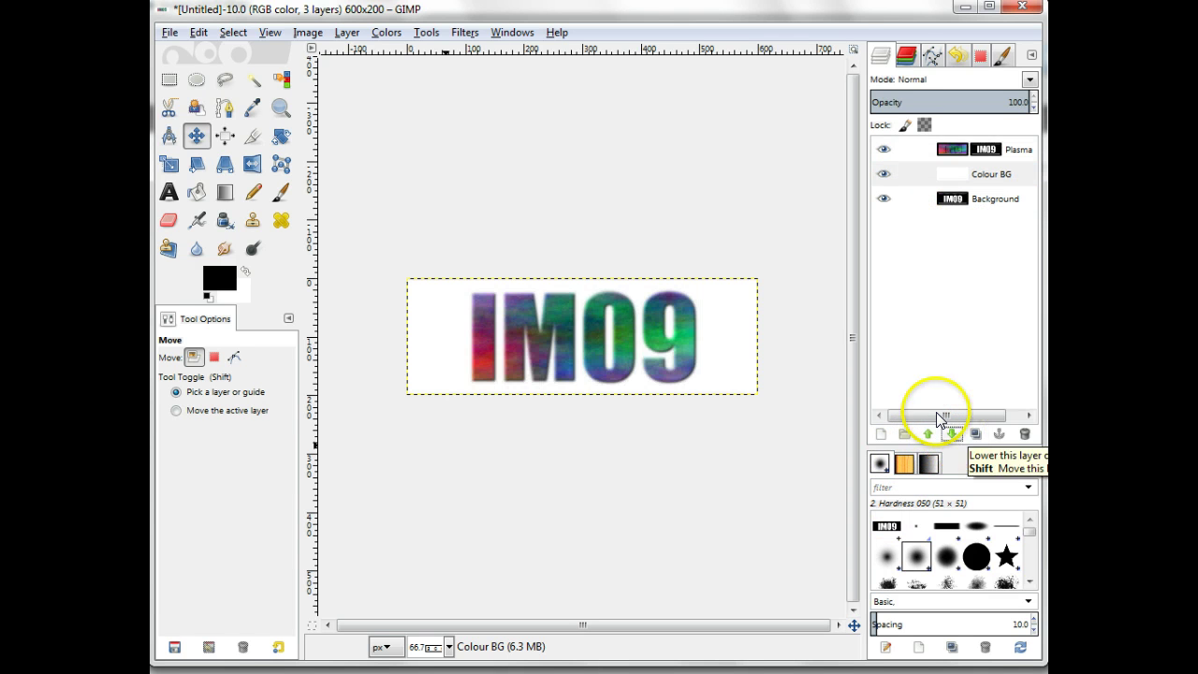
- Pick a light blue foreground colour and fill the Colour BG layer with it
{"action": "left_click", "coordinate": [215, 280]}
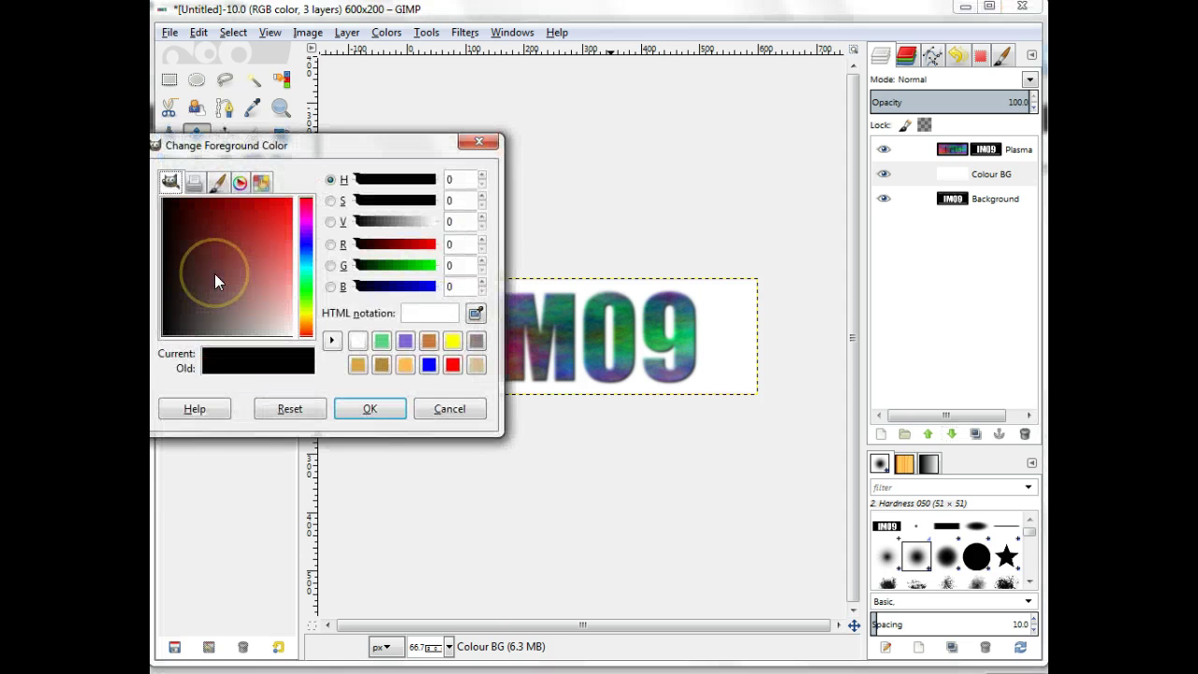
{"action": "left_click", "coordinate": [423, 286]}
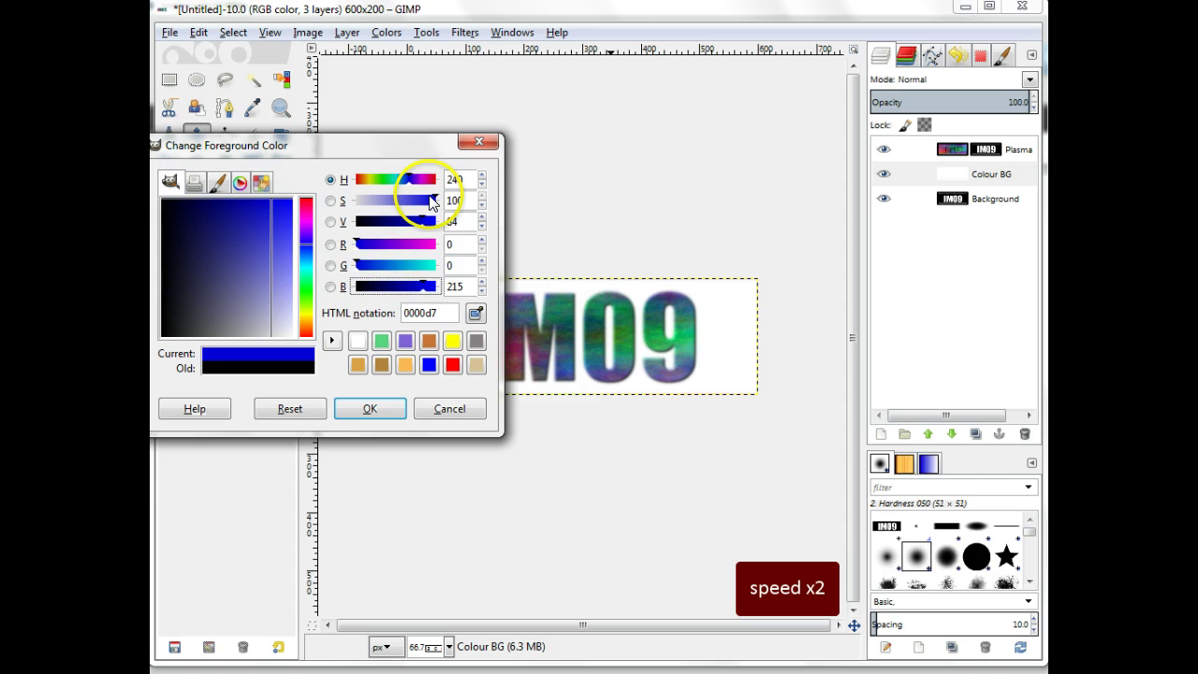
{"action": "left_click_drag", "start_coordinate": [412, 200], "coordinate": [391, 202]}
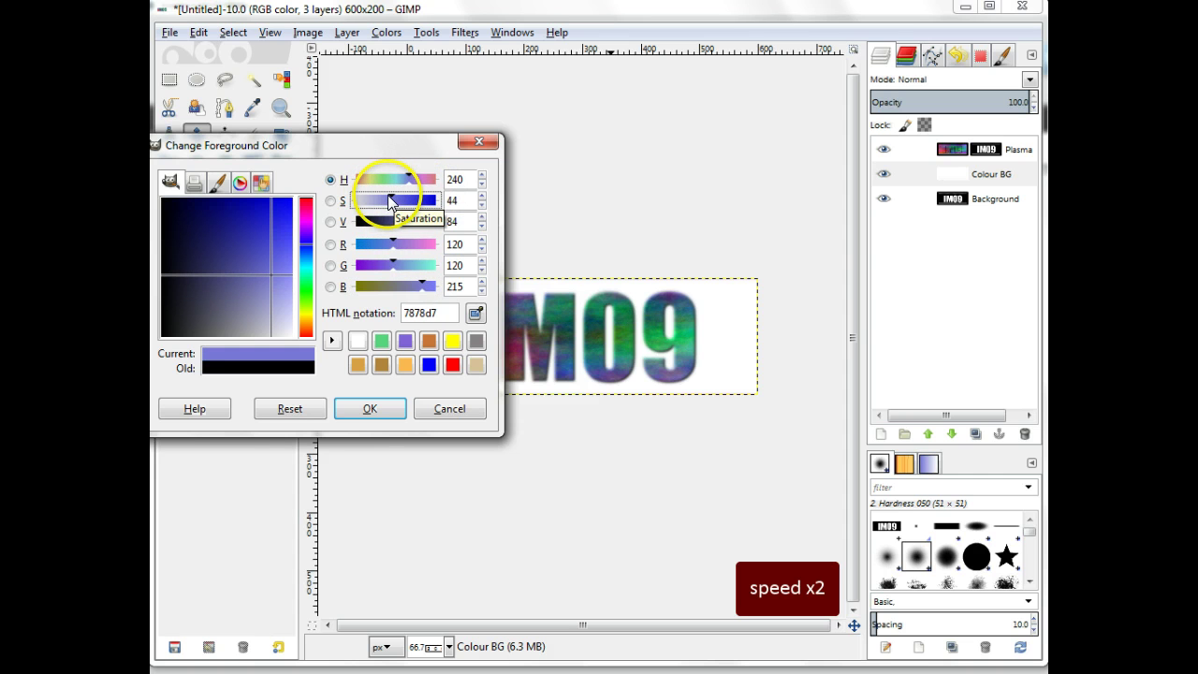
{"action": "left_click_drag", "start_coordinate": [423, 287], "coordinate": [457, 284]}
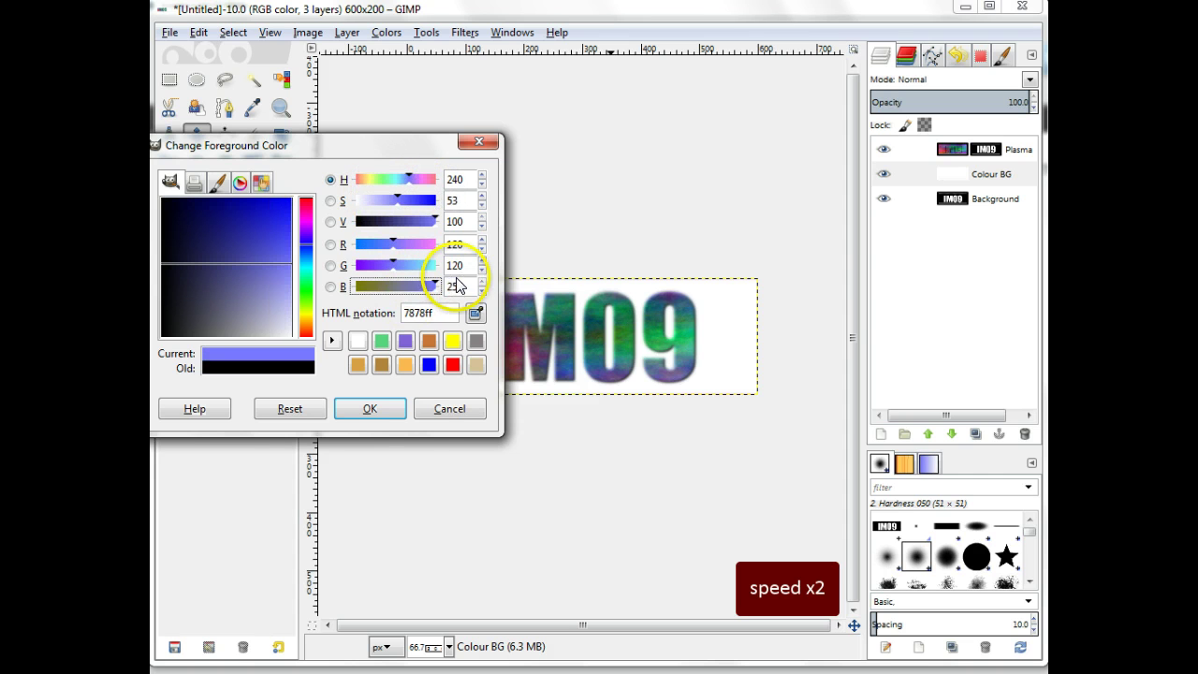
{"action": "left_click", "coordinate": [357, 411]}
{"action": "left_click_drag", "start_coordinate": [215, 270], "coordinate": [449, 320]}
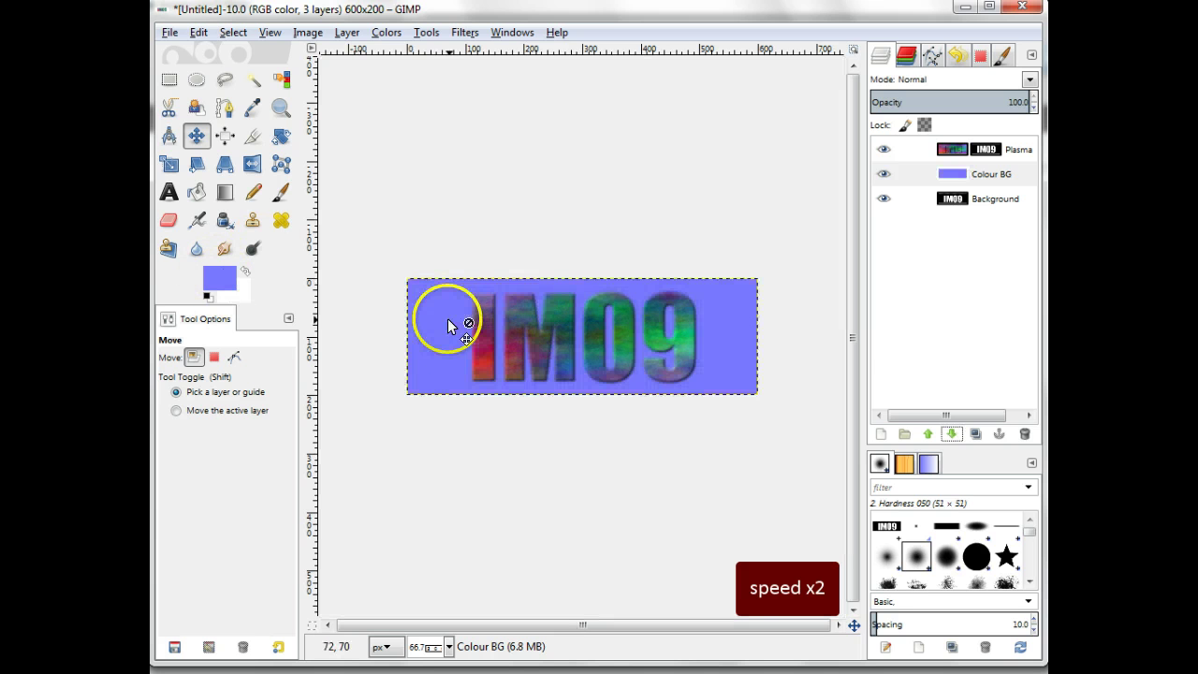
- Change the foreground colour to pale lavender c4c4ff and refill the Colour BG layer
{"action": "left_click", "coordinate": [217, 278]}
{"action": "left_click", "coordinate": [225, 285]}
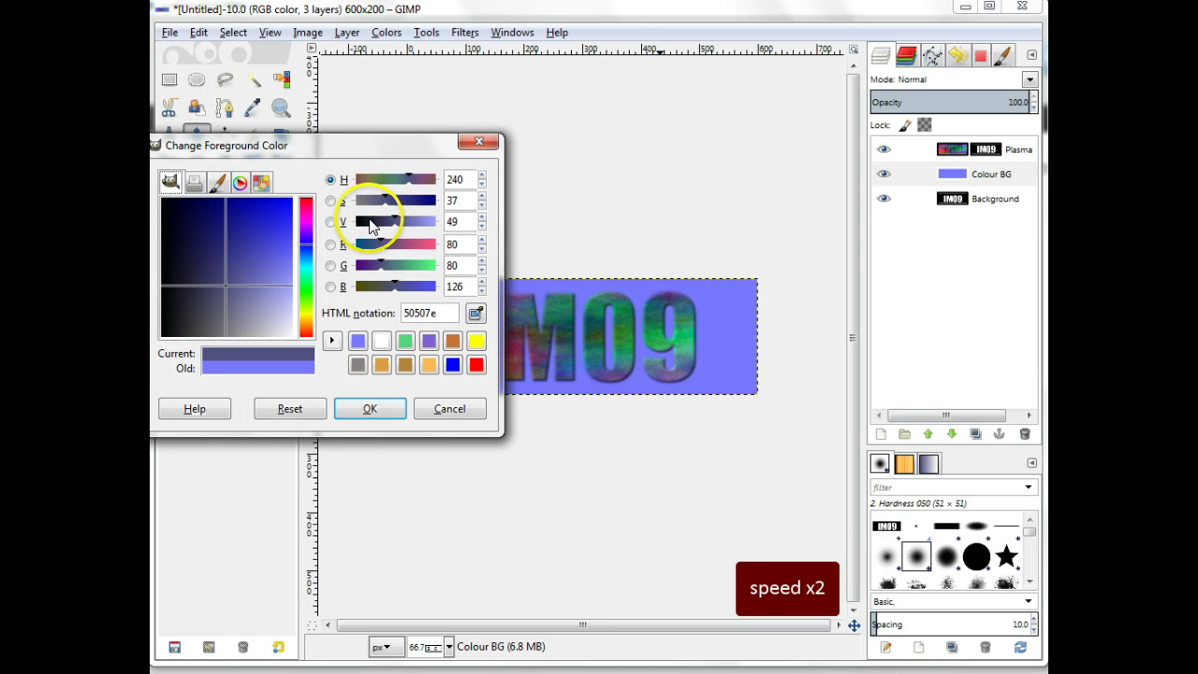
{"action": "left_click", "coordinate": [357, 341]}
{"action": "left_click_drag", "start_coordinate": [398, 200], "coordinate": [374, 206]}
{"action": "left_click", "coordinate": [370, 408]}
{"action": "left_click_drag", "start_coordinate": [219, 278], "coordinate": [438, 339]}
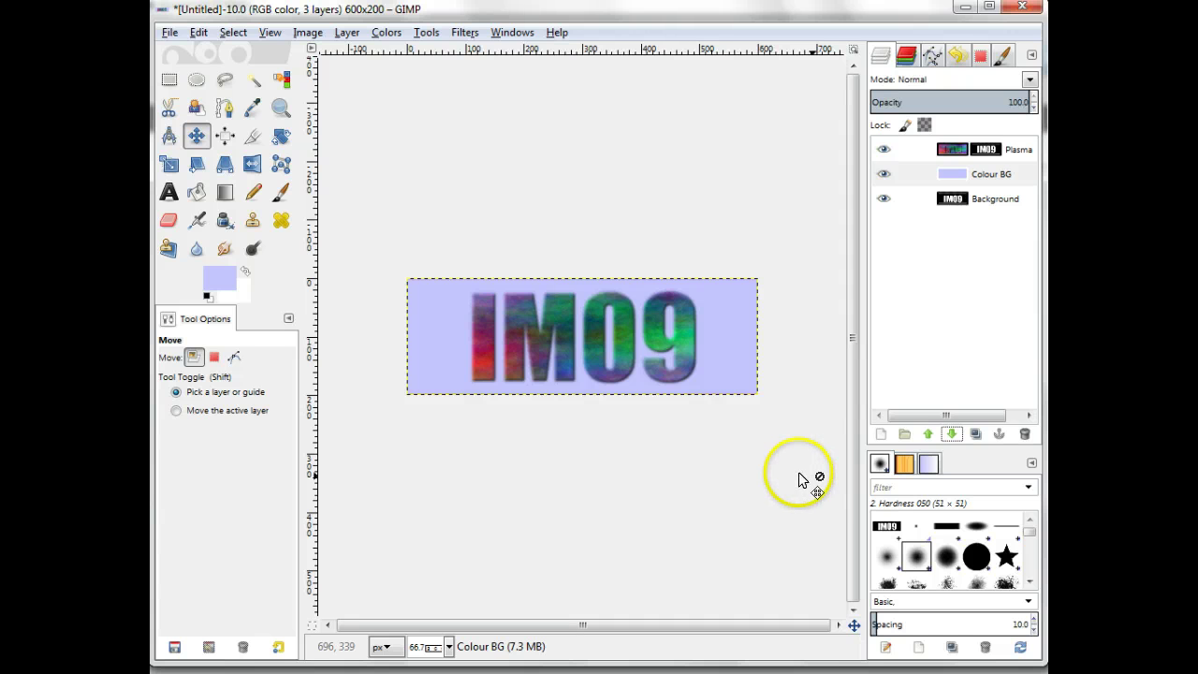
- Zoom the view to 150% and make the Plasma layer's mask the active target
{"action": "key", "text": "1"}
{"action": "key", "text": "plus"}
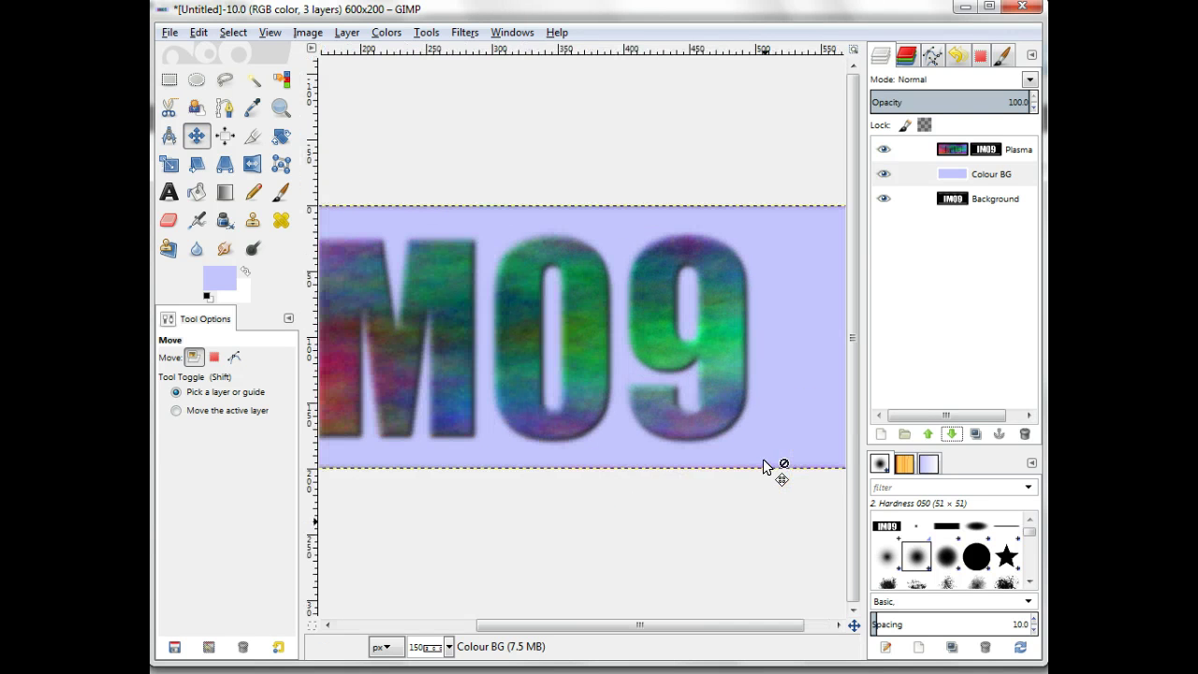
{"action": "left_click", "coordinate": [987, 153]}
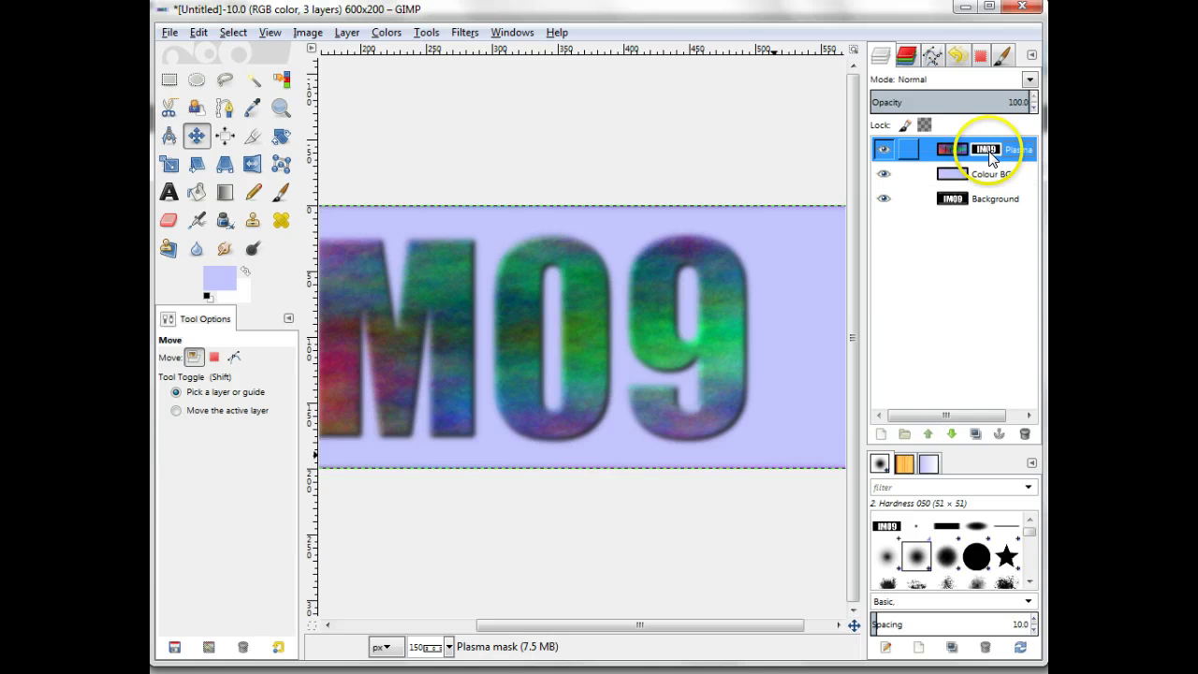
- Apply Levels to the Plasma mask with input levels 32, 6.63 and 129
{"action": "left_click", "coordinate": [386, 32]}
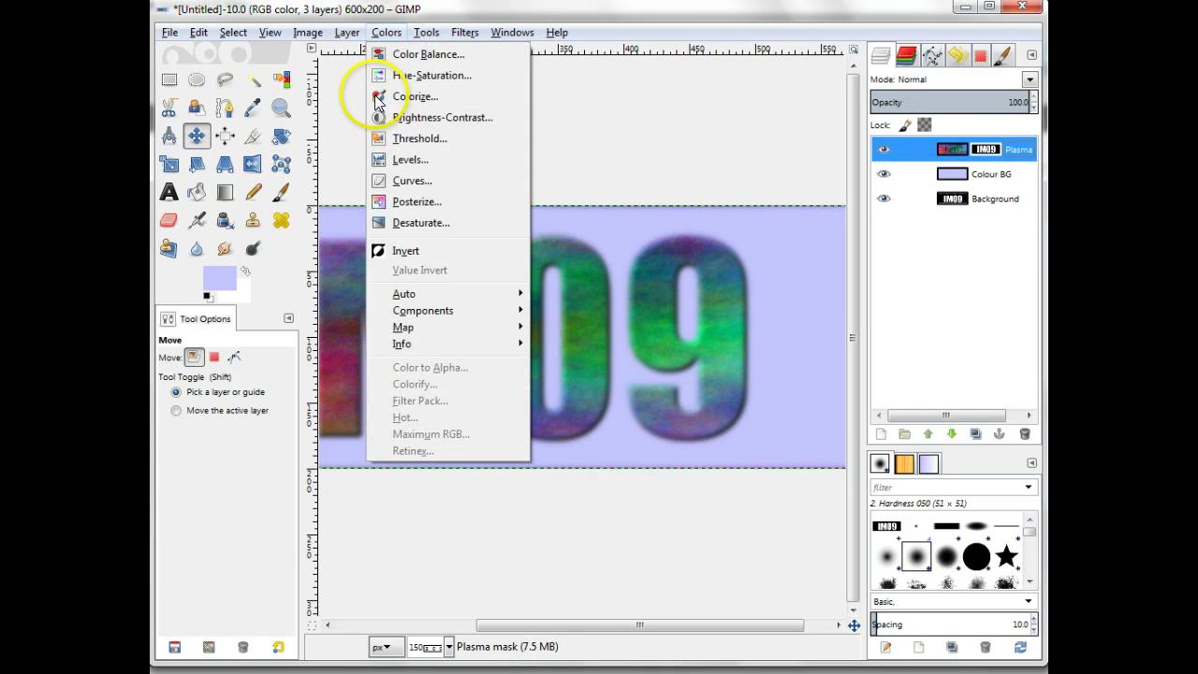
{"action": "left_click", "coordinate": [405, 159]}
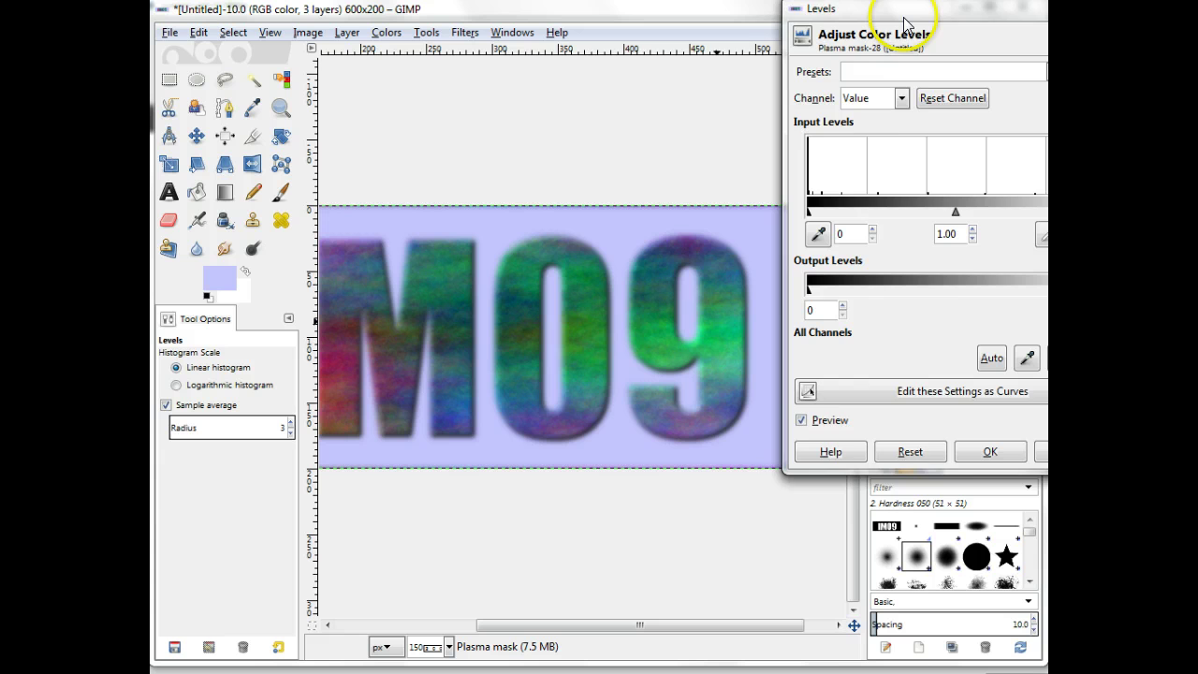
{"action": "left_click_drag", "start_coordinate": [905, 23], "coordinate": [822, 38]}
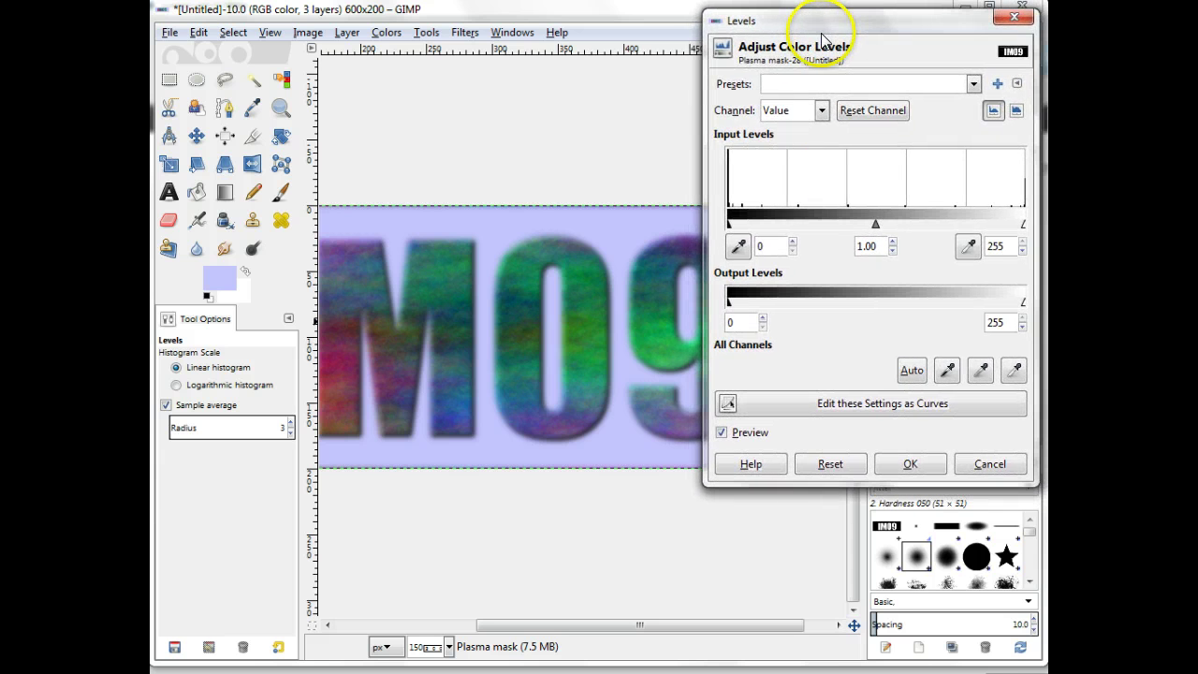
{"action": "left_click_drag", "start_coordinate": [1024, 225], "coordinate": [878, 228]}
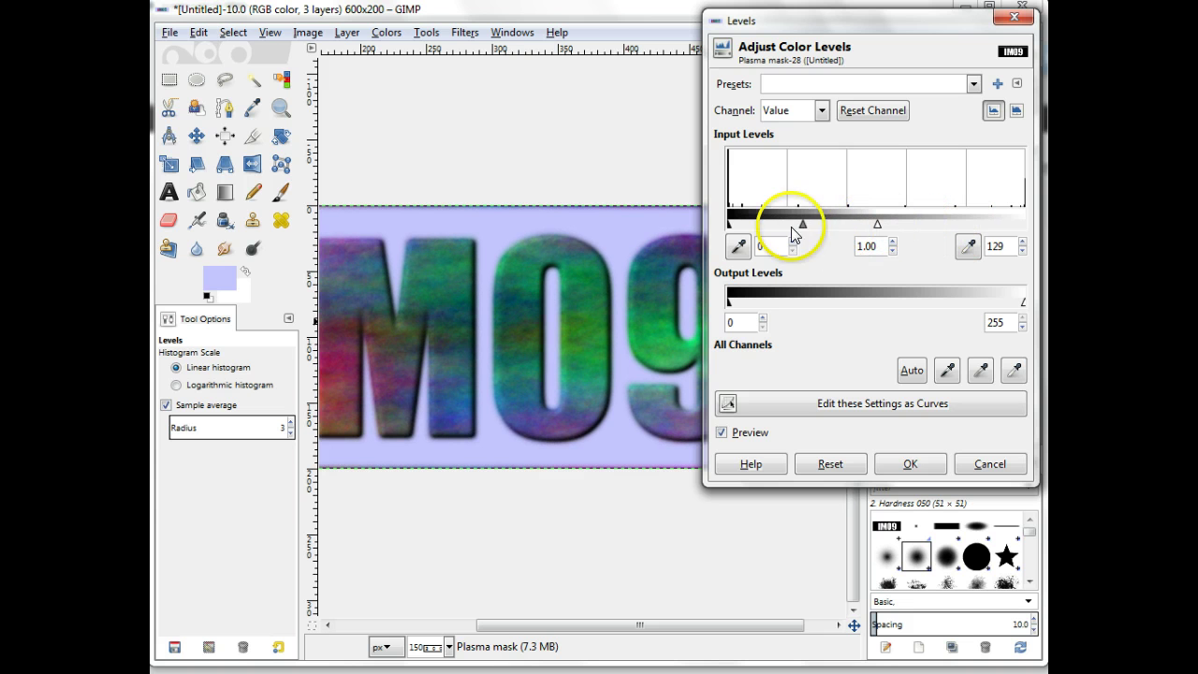
{"action": "mouse_move", "coordinate": [733, 229]}
{"action": "left_mouse_down"}
{"action": "mouse_move", "coordinate": [784, 238]}
{"action": "mouse_move", "coordinate": [810, 229]}
{"action": "mouse_move", "coordinate": [783, 231]}
{"action": "left_mouse_up"}
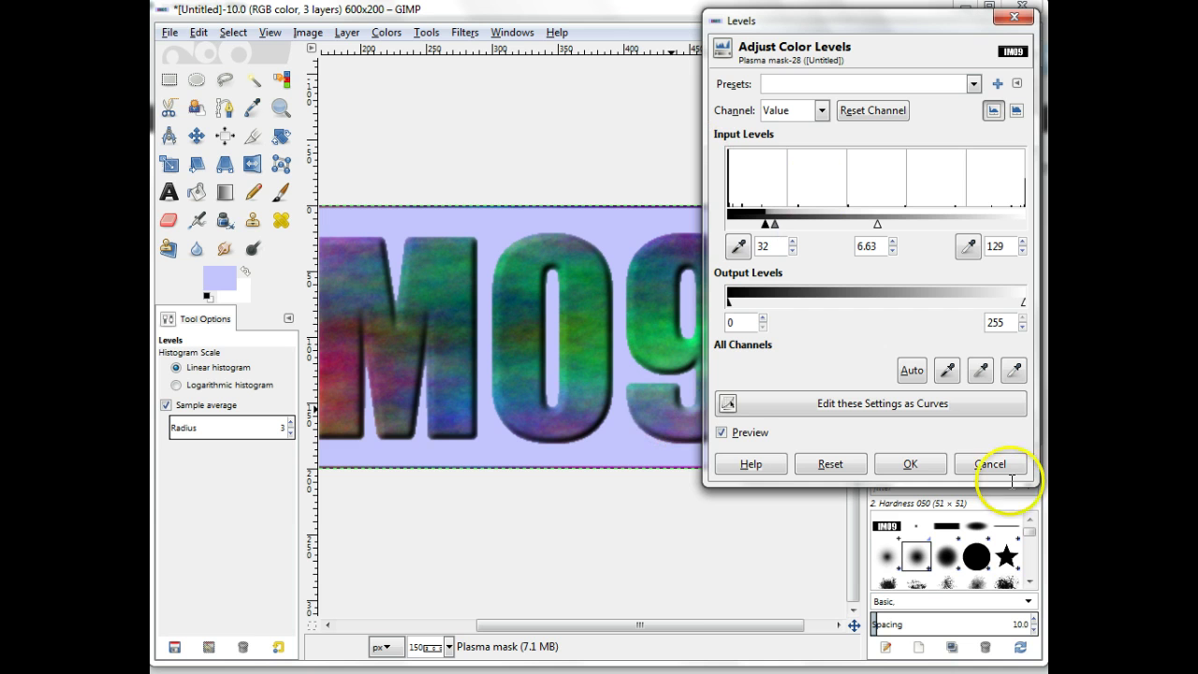
{"action": "left_click", "coordinate": [910, 463]}
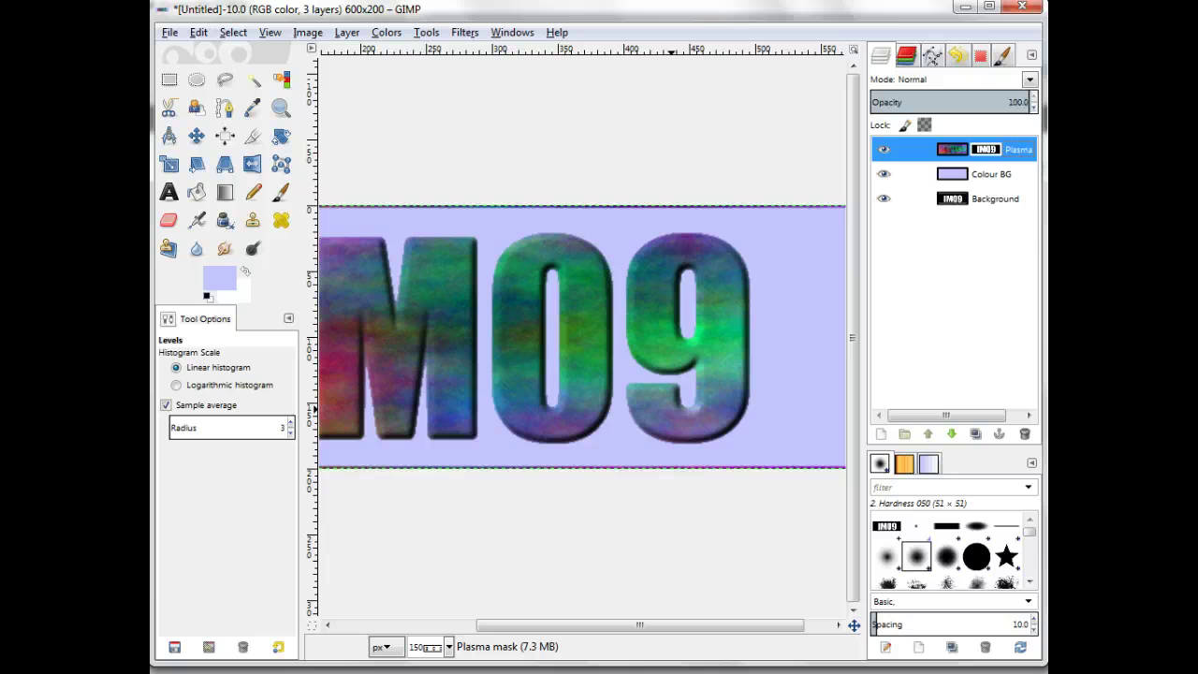
- Activate Background, hide Colour BG and Plasma, and select the black surround by colour
{"action": "left_click", "coordinate": [951, 199]}
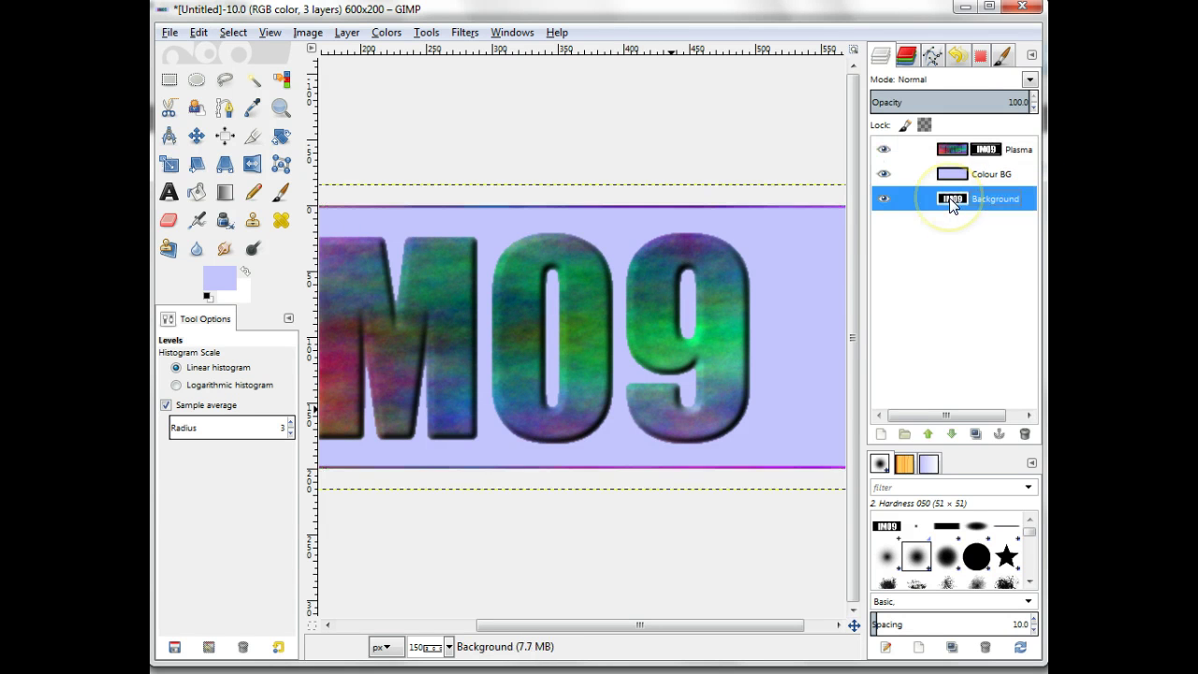
{"action": "left_click", "coordinate": [884, 174]}
{"action": "left_click", "coordinate": [882, 151]}
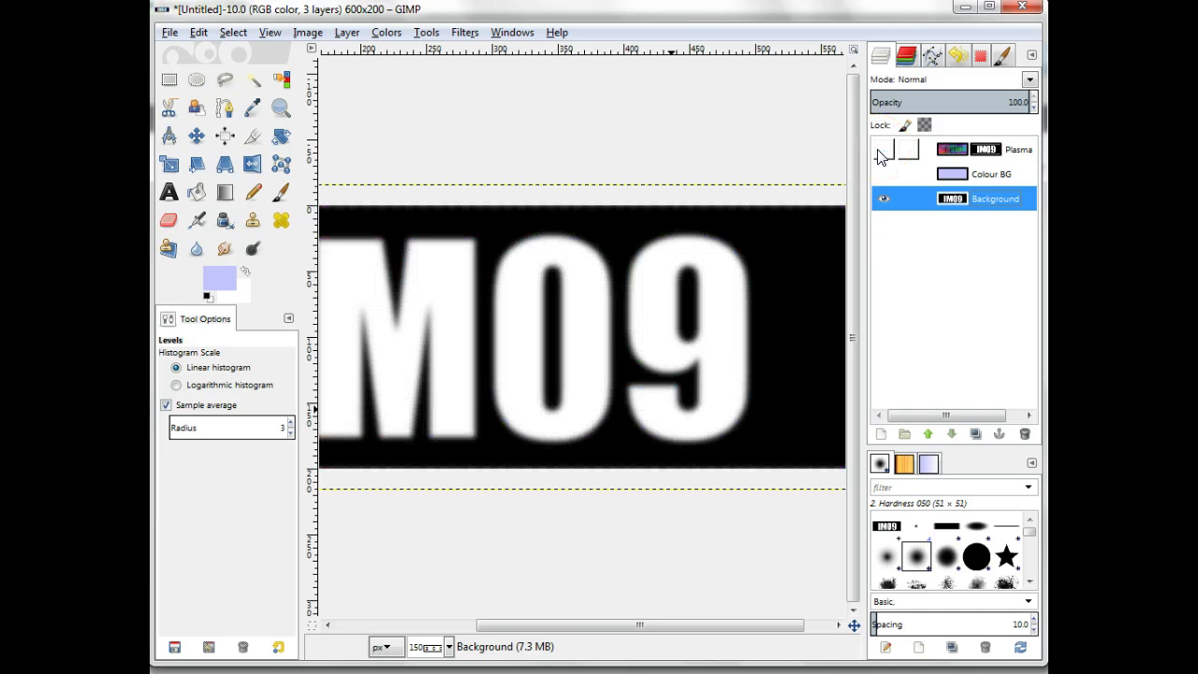
{"action": "left_click", "coordinate": [281, 82]}
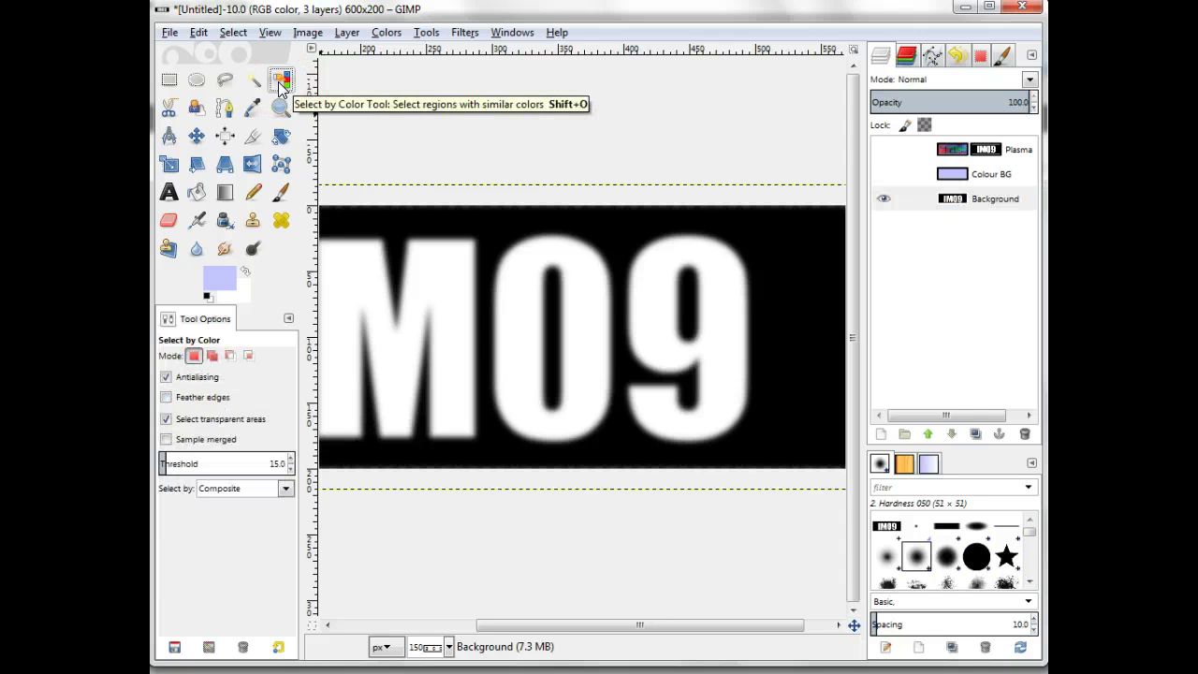
{"action": "left_click", "coordinate": [781, 360]}
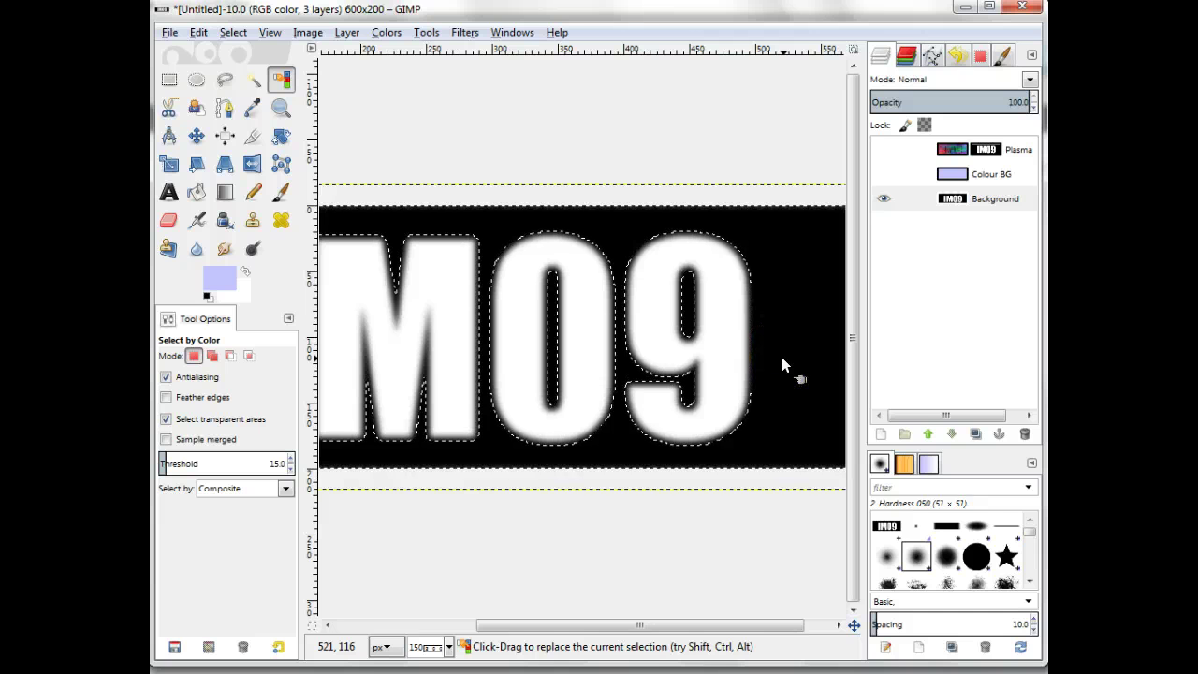
- Grow the black-area selection by 5 px
{"action": "left_click", "coordinate": [233, 32]}
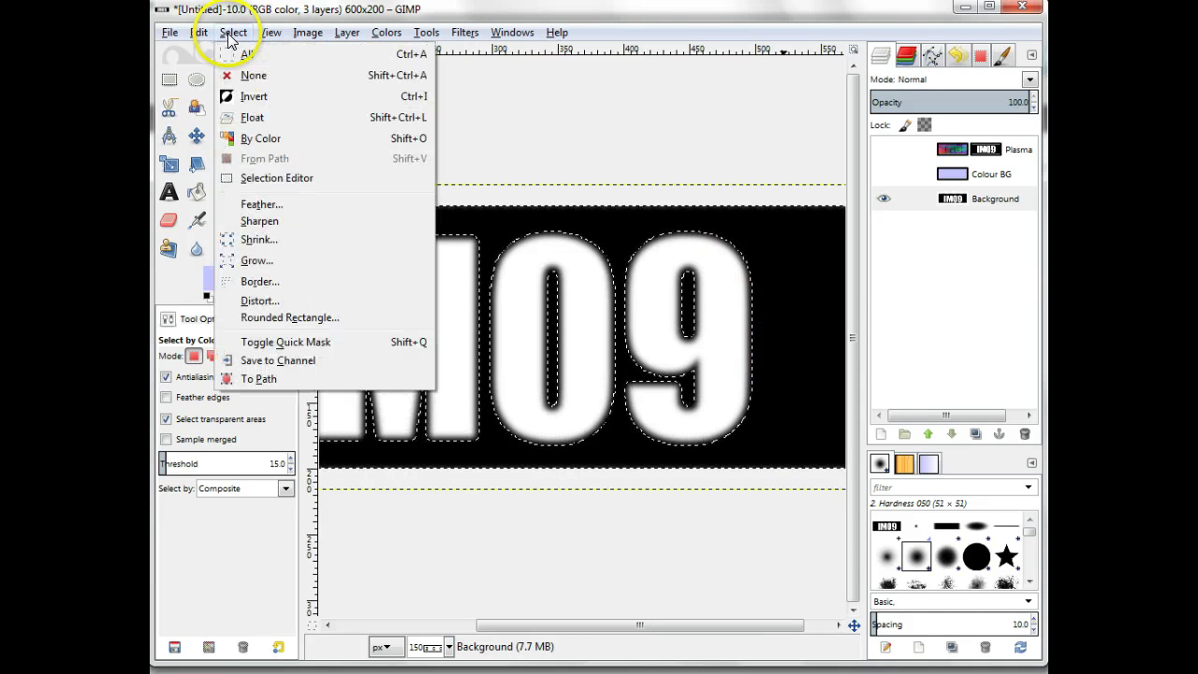
{"action": "left_click", "coordinate": [244, 262]}
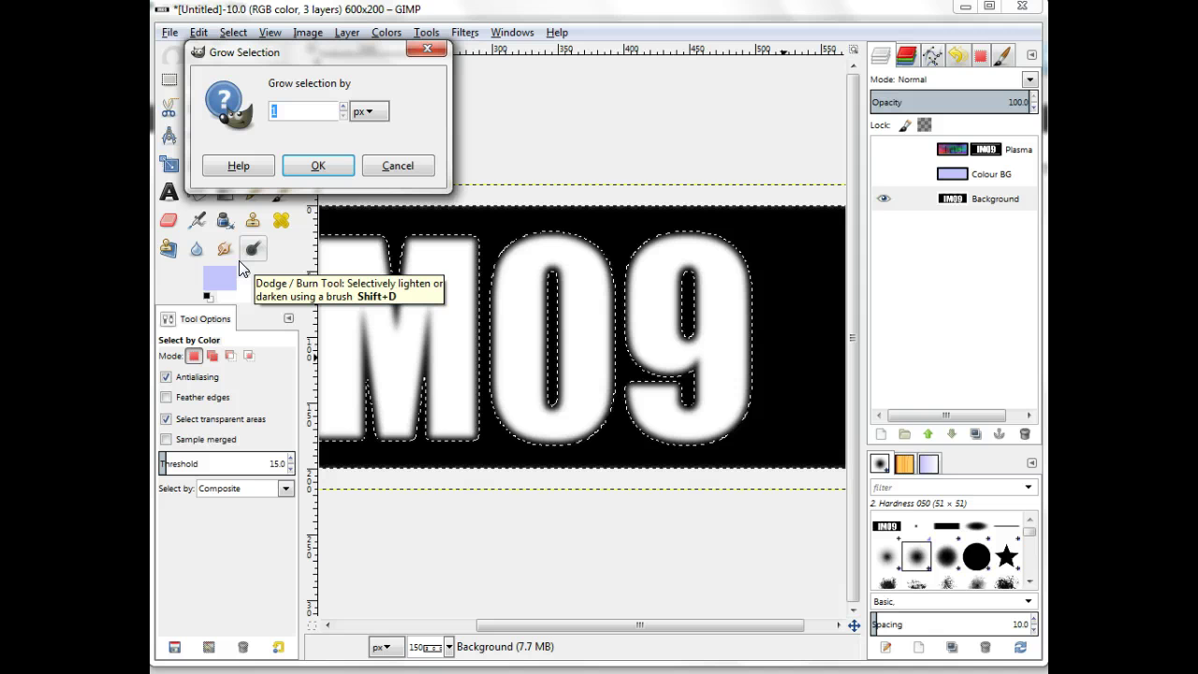
{"action": "type", "text": "5"}
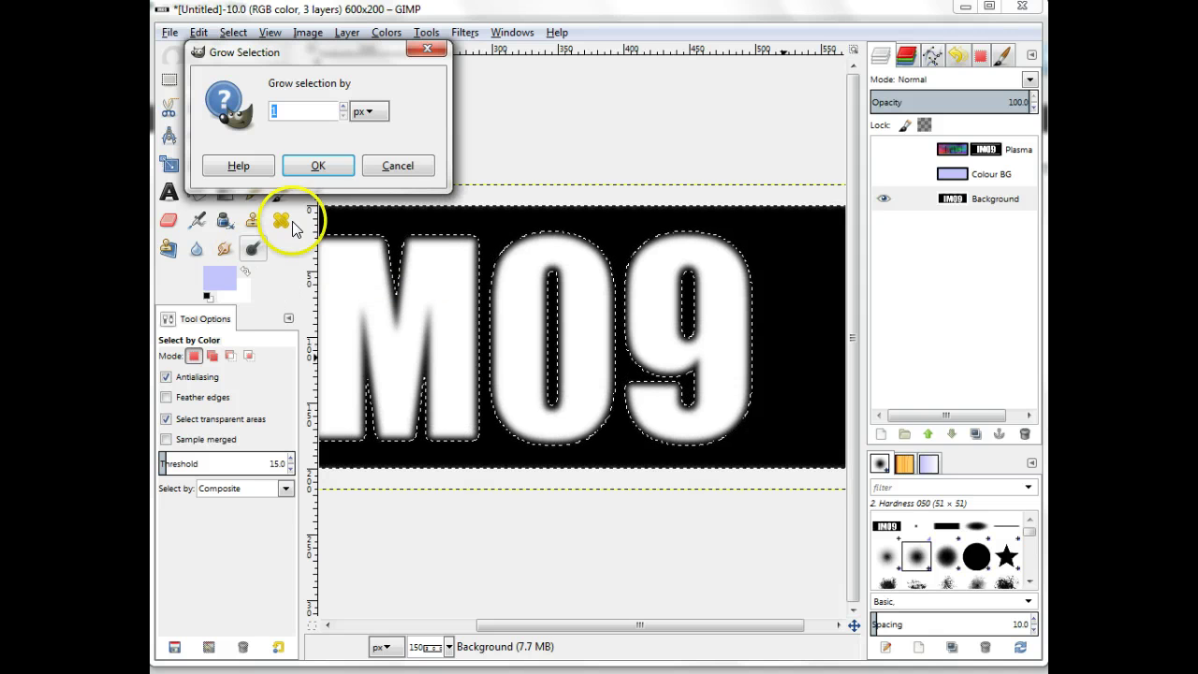
{"action": "left_click", "coordinate": [318, 166]}
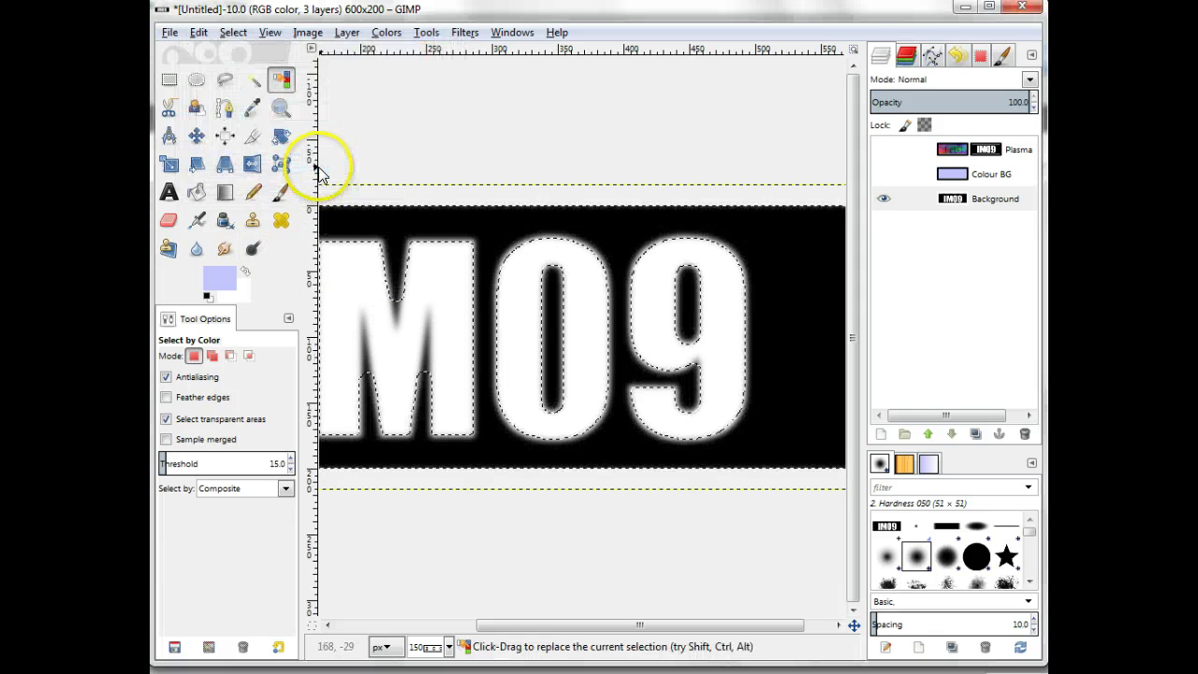
- Clear the grown selection to transparency, then select none
{"action": "left_click", "coordinate": [233, 33]}
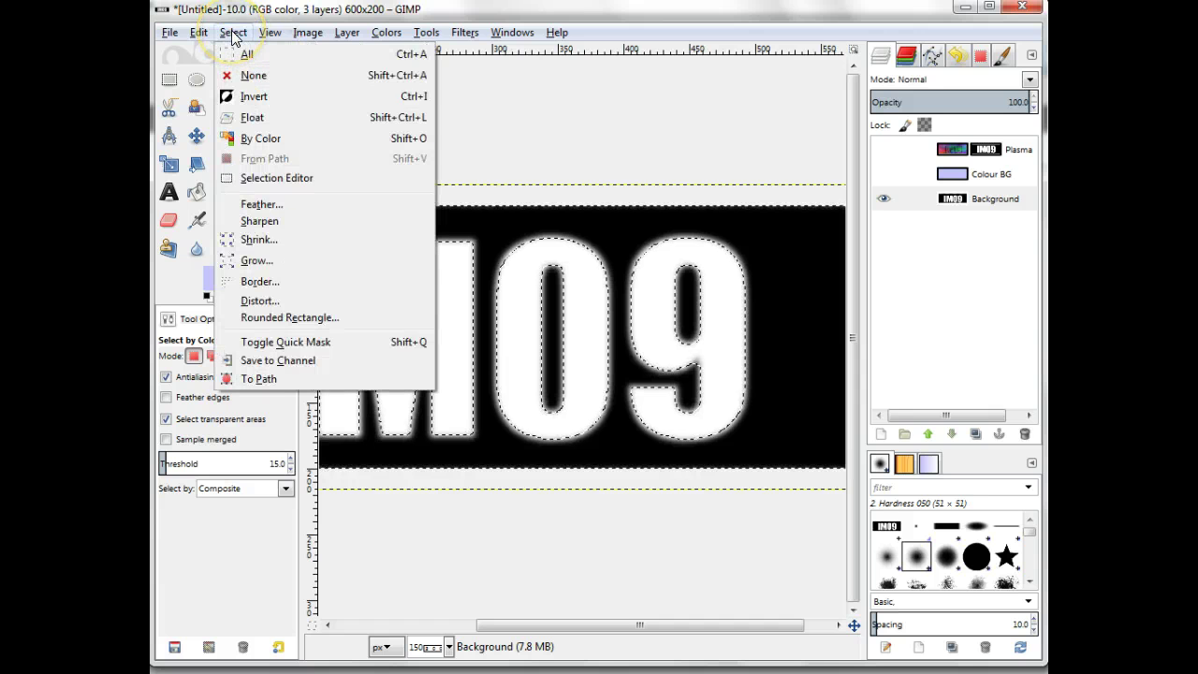
{"action": "left_click", "coordinate": [233, 33]}
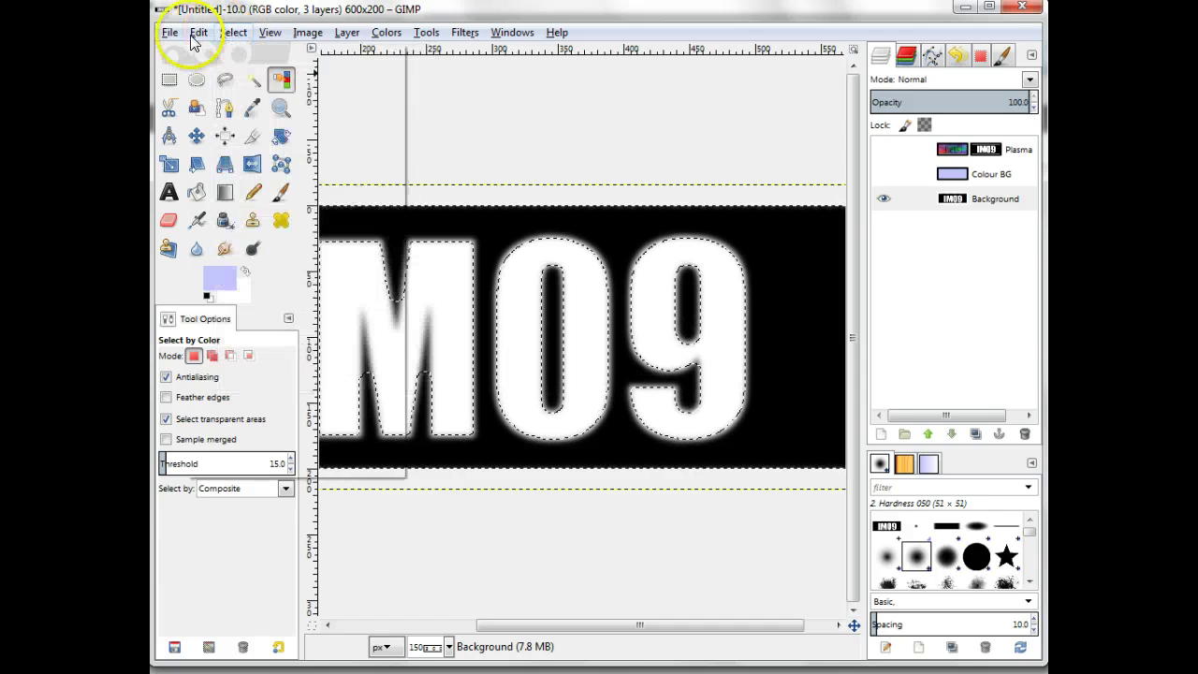
{"action": "left_click", "coordinate": [198, 32]}
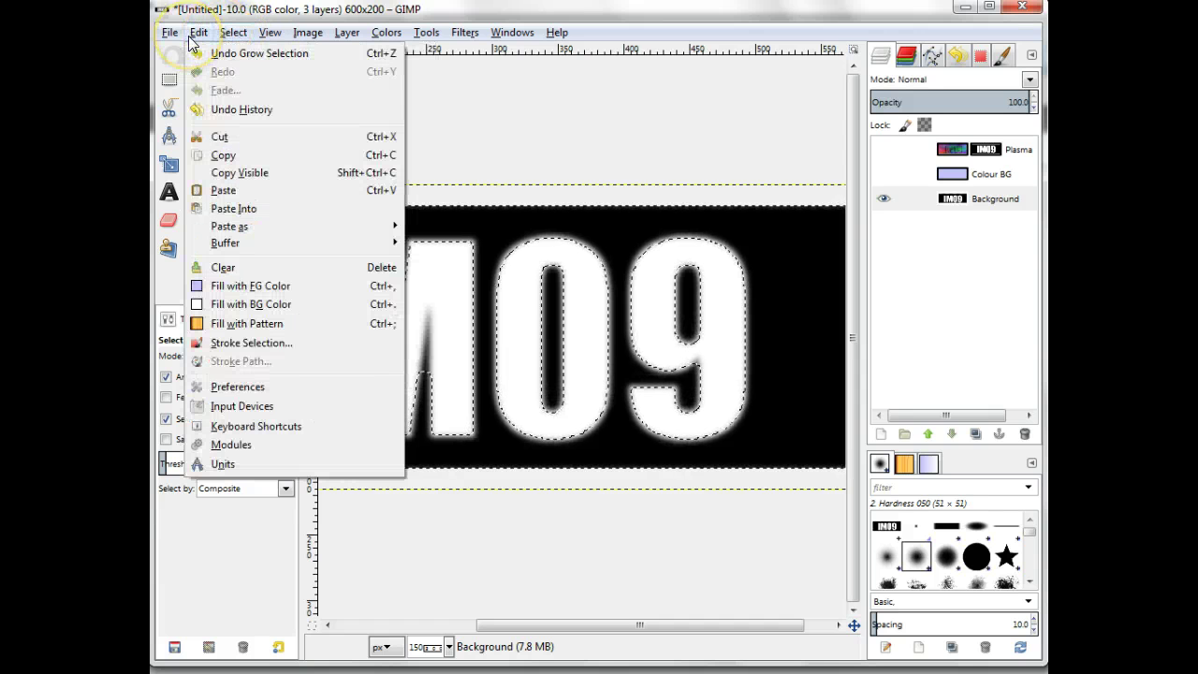
{"action": "left_click", "coordinate": [217, 268]}
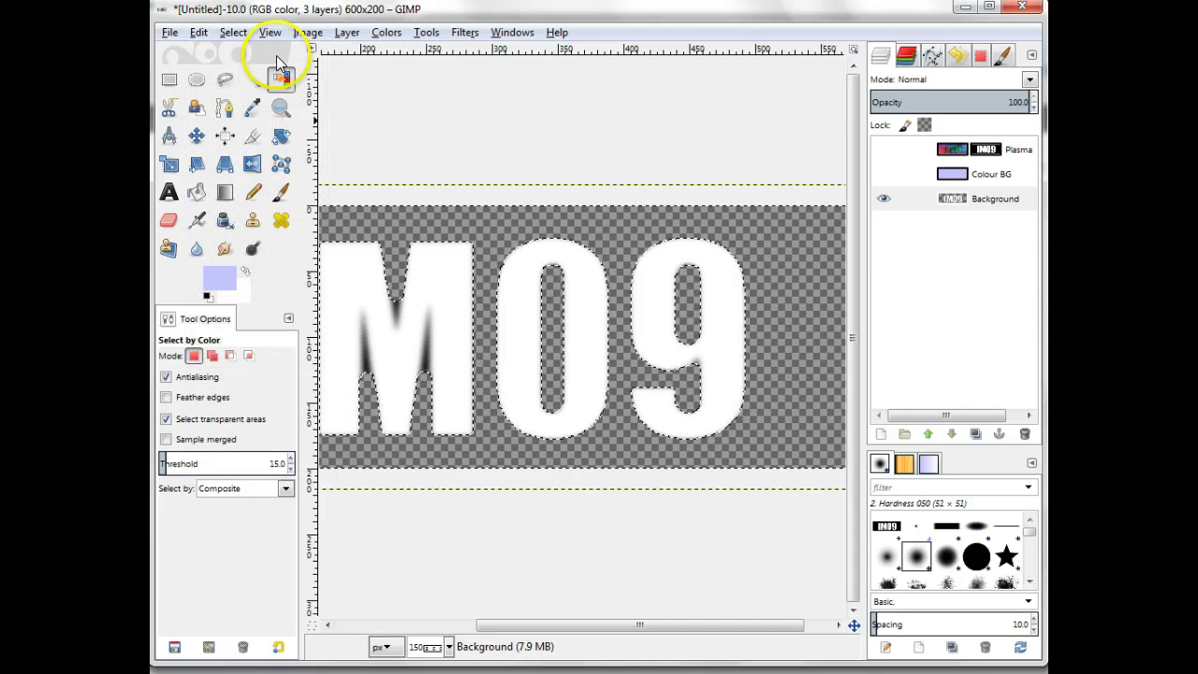
{"action": "left_click", "coordinate": [233, 33]}
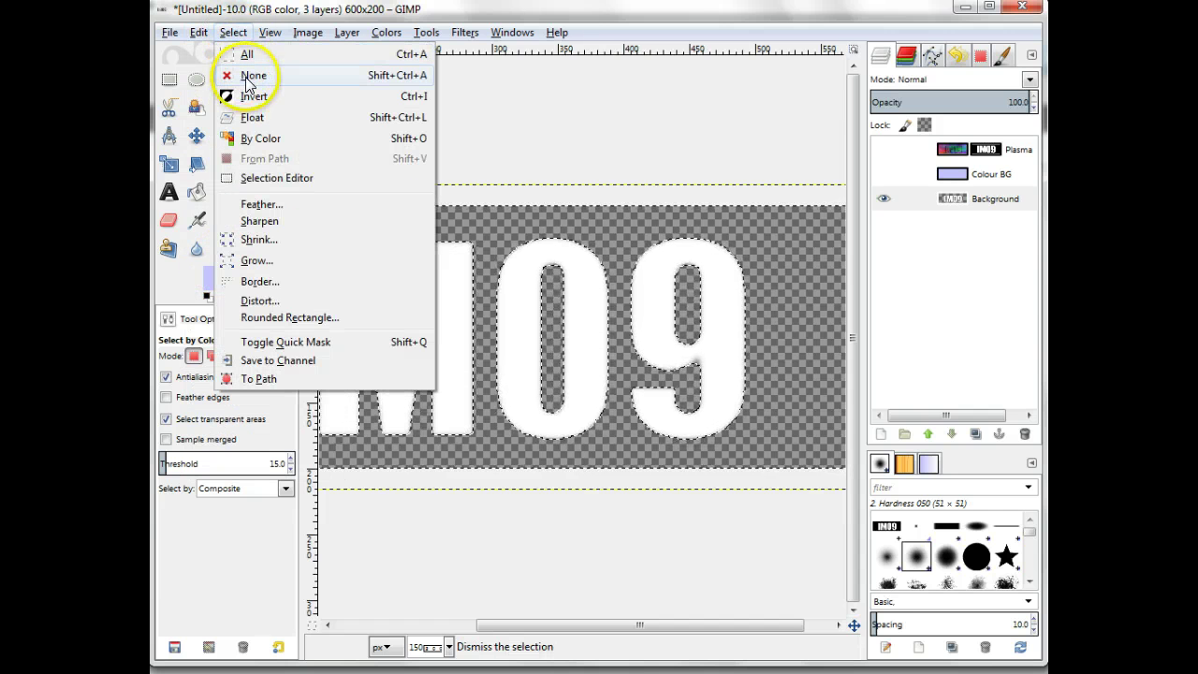
{"action": "left_click", "coordinate": [245, 75]}
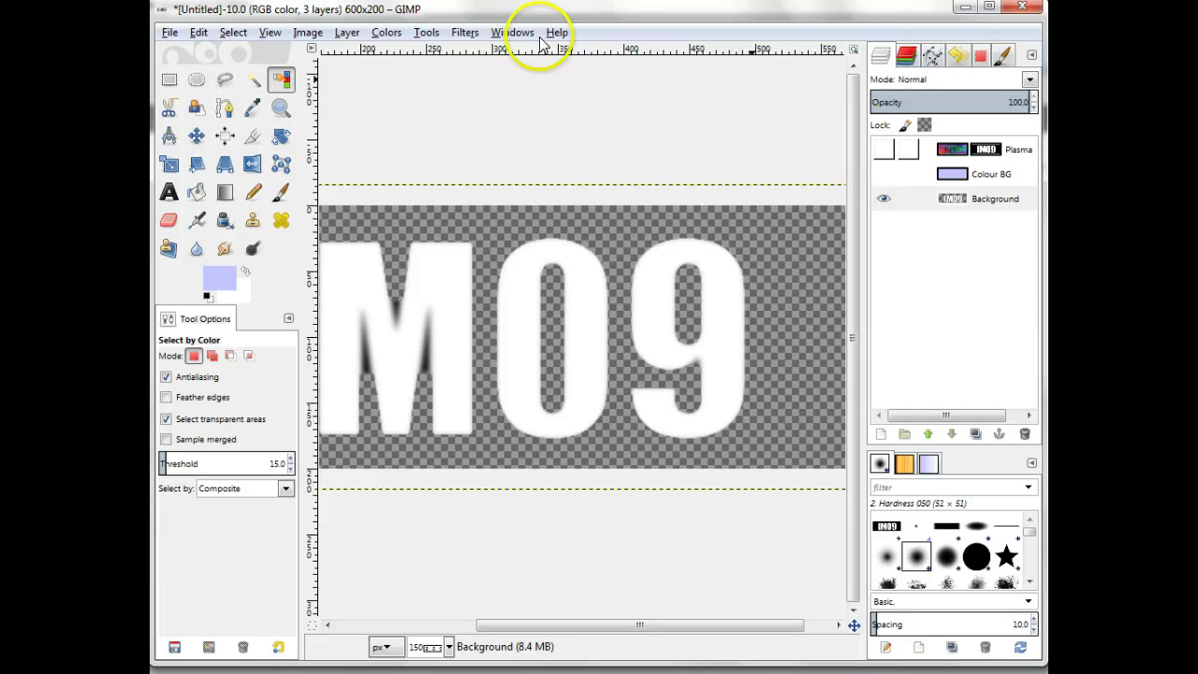
{"action": "left_click", "coordinate": [457, 33]}
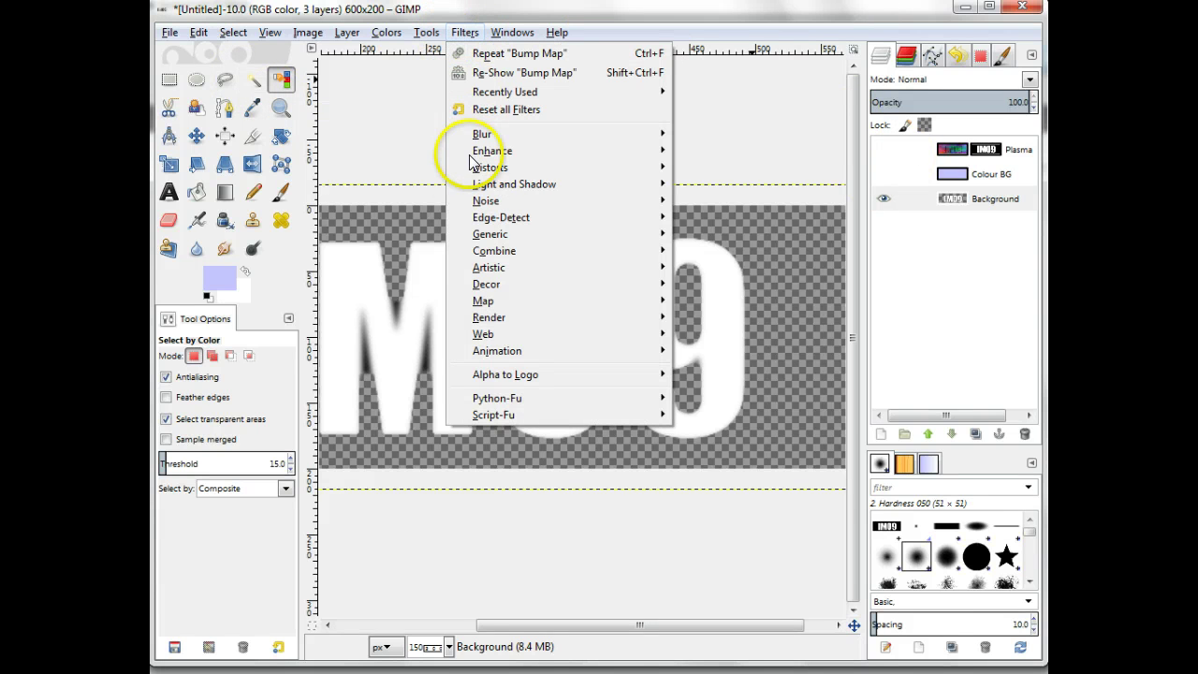
- Add a Drop Shadow with offset 8 × 8 px, blur radius 12, and resizing disabled
{"action": "mouse_move", "coordinate": [477, 184]}
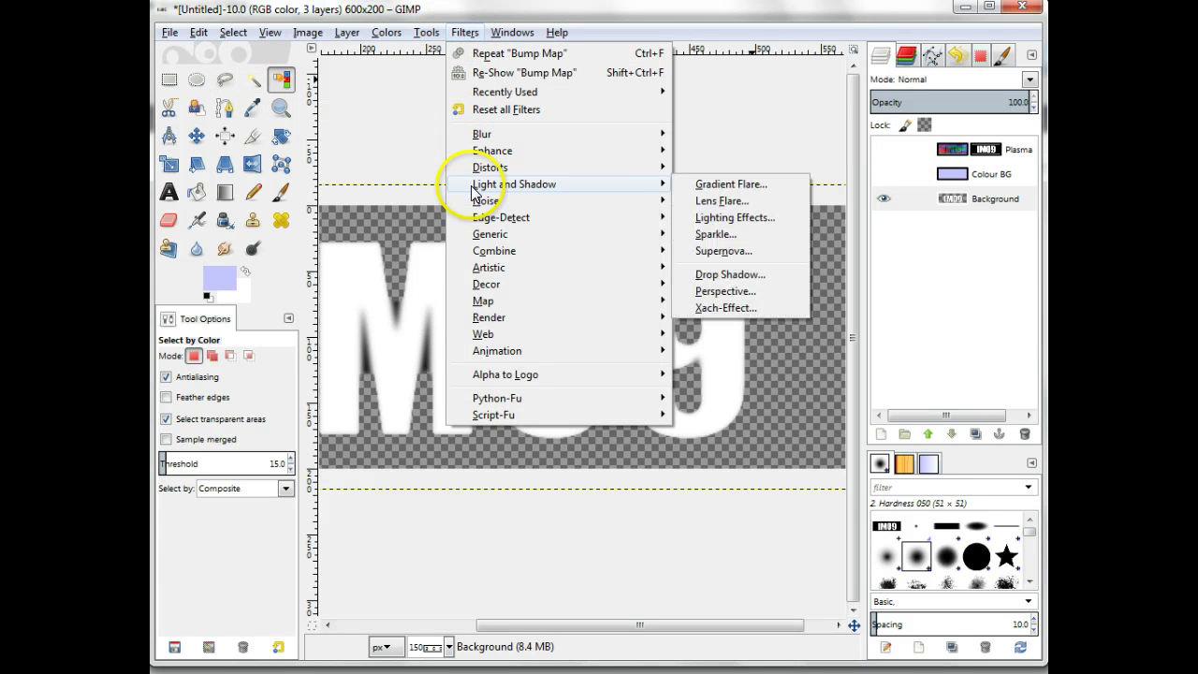
{"action": "left_click", "coordinate": [740, 274]}
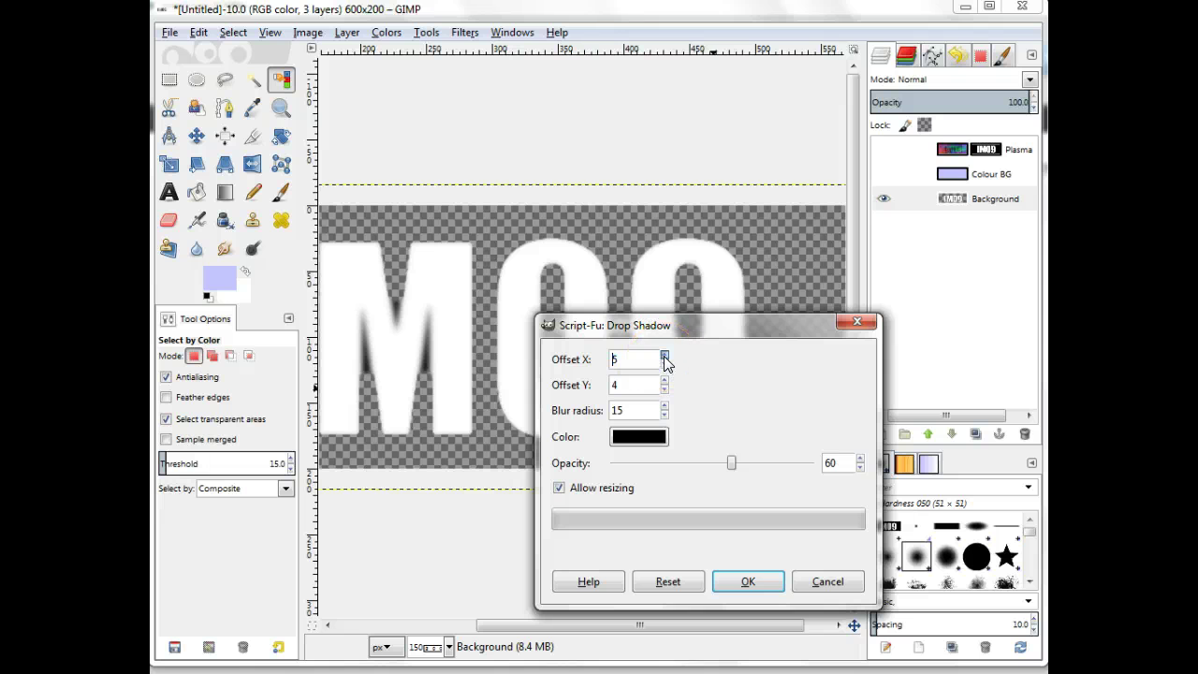
{"action": "left_click", "coordinate": [665, 385]}
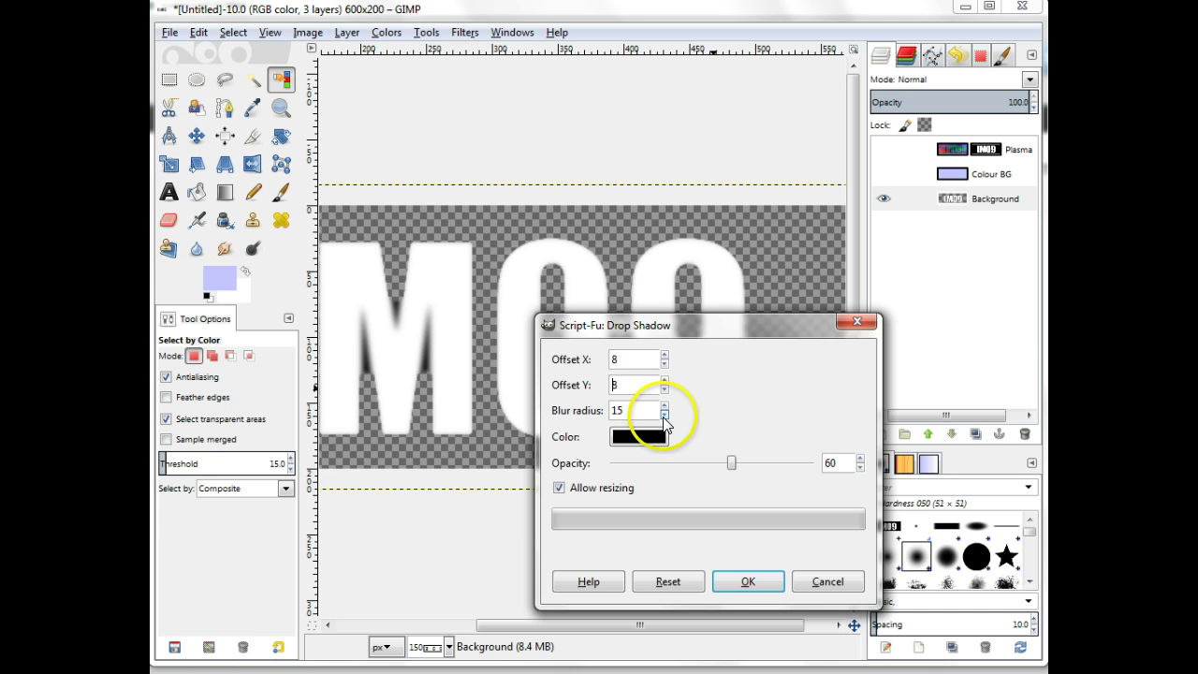
{"action": "left_click", "coordinate": [664, 415]}
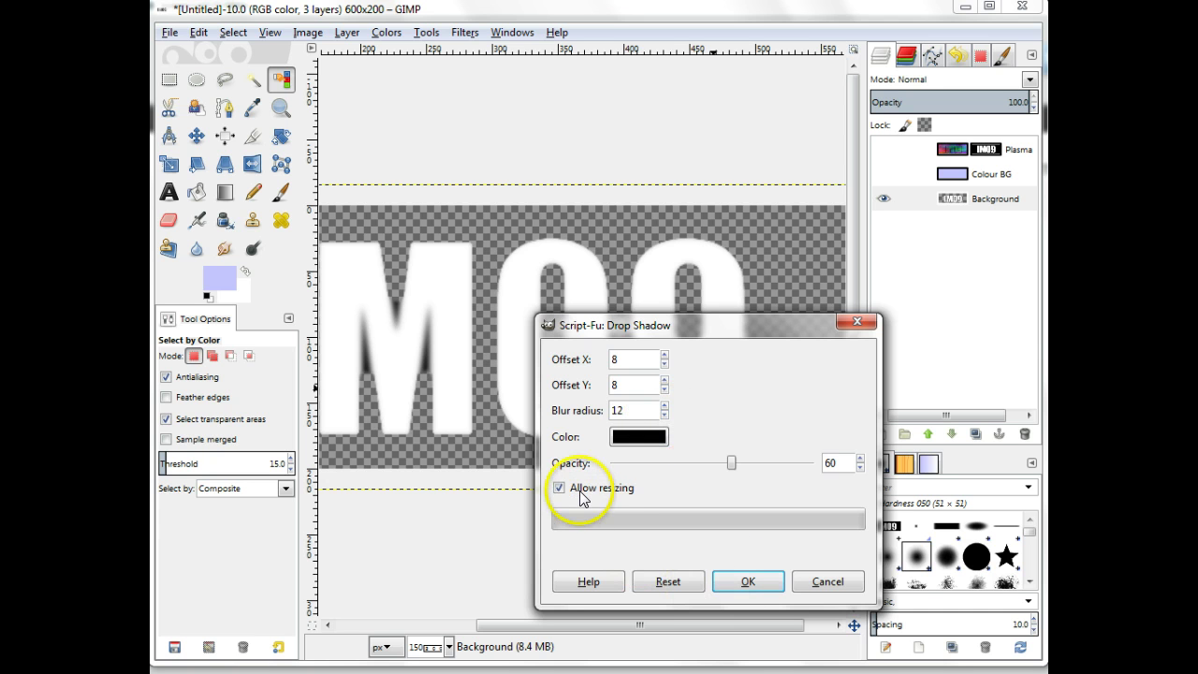
{"action": "left_click", "coordinate": [581, 488]}
{"action": "left_click", "coordinate": [752, 582]}
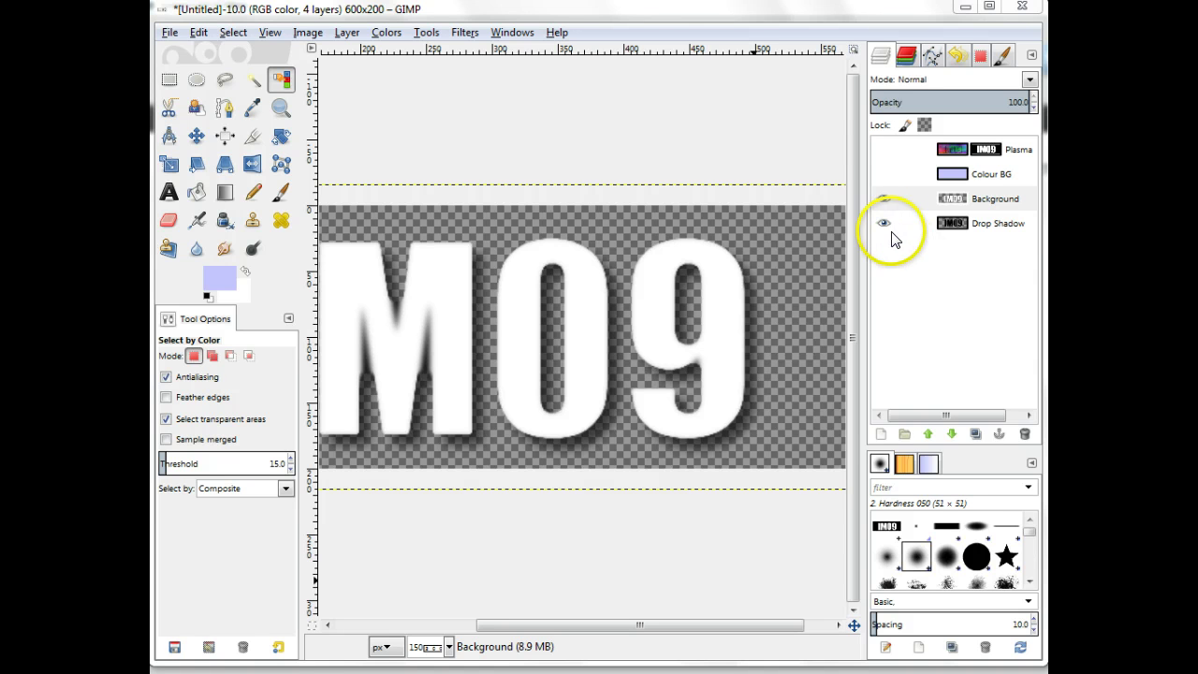
- Move Drop Shadow above Colour BG, hide Background, and show Colour BG and Plasma
{"action": "left_click_drag", "start_coordinate": [985, 234], "coordinate": [939, 315]}
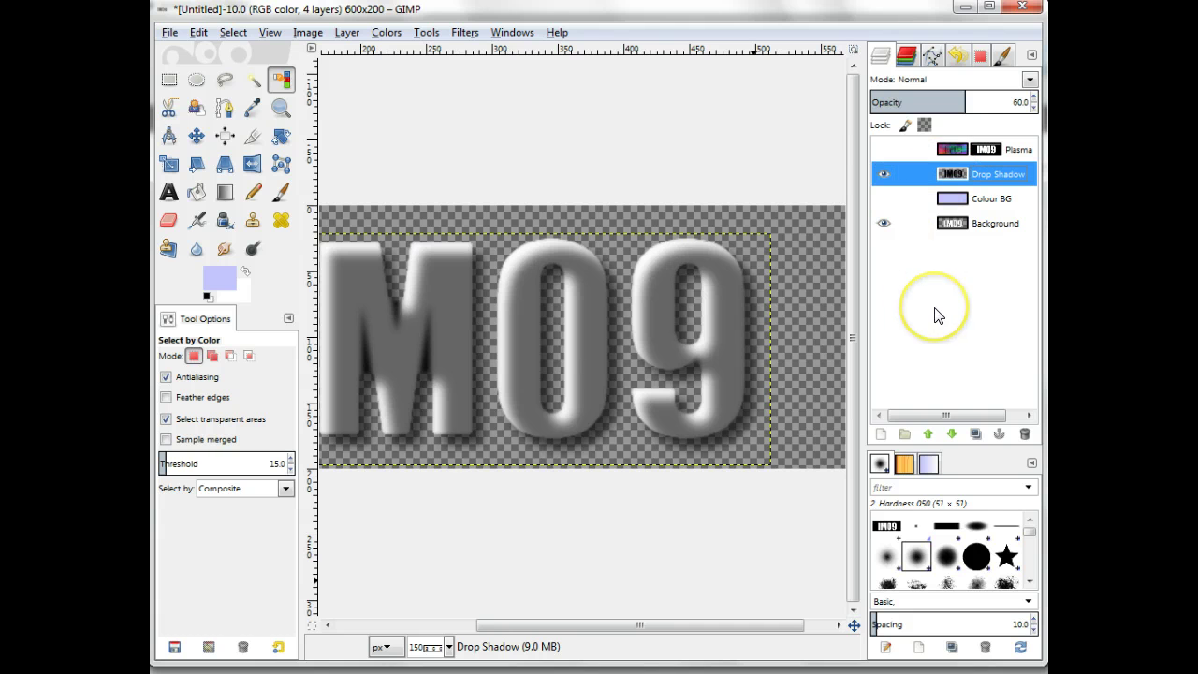
{"action": "left_click", "coordinate": [884, 225]}
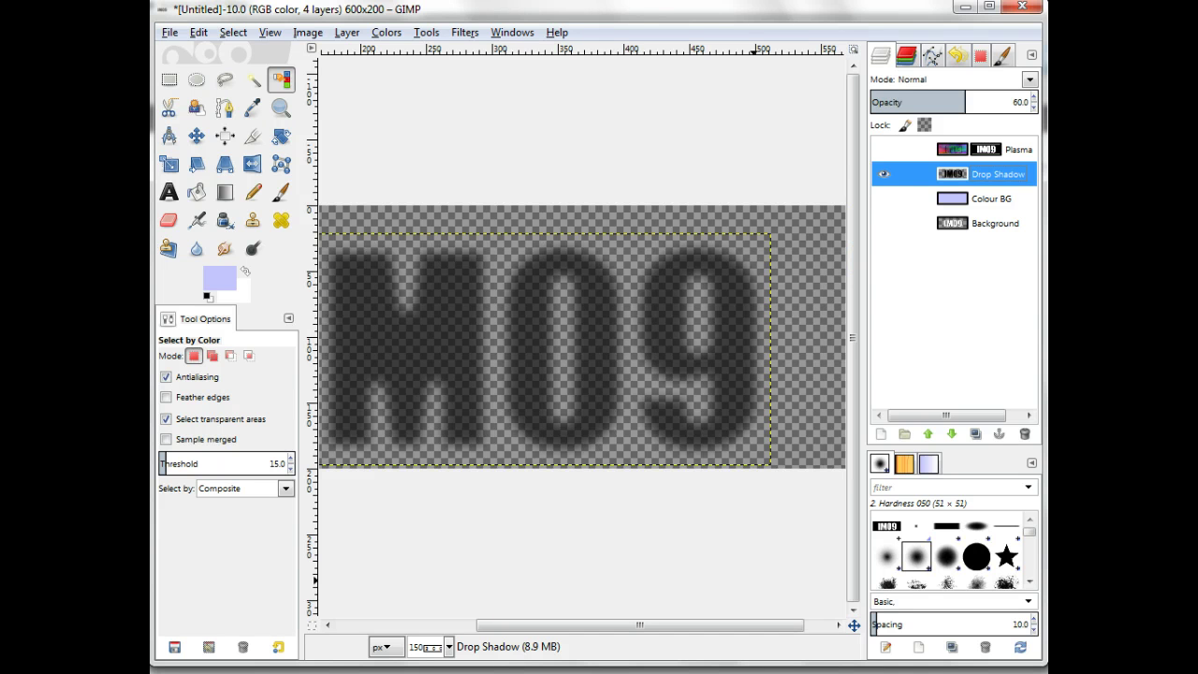
{"action": "left_click", "coordinate": [885, 199]}
{"action": "left_click", "coordinate": [884, 155]}
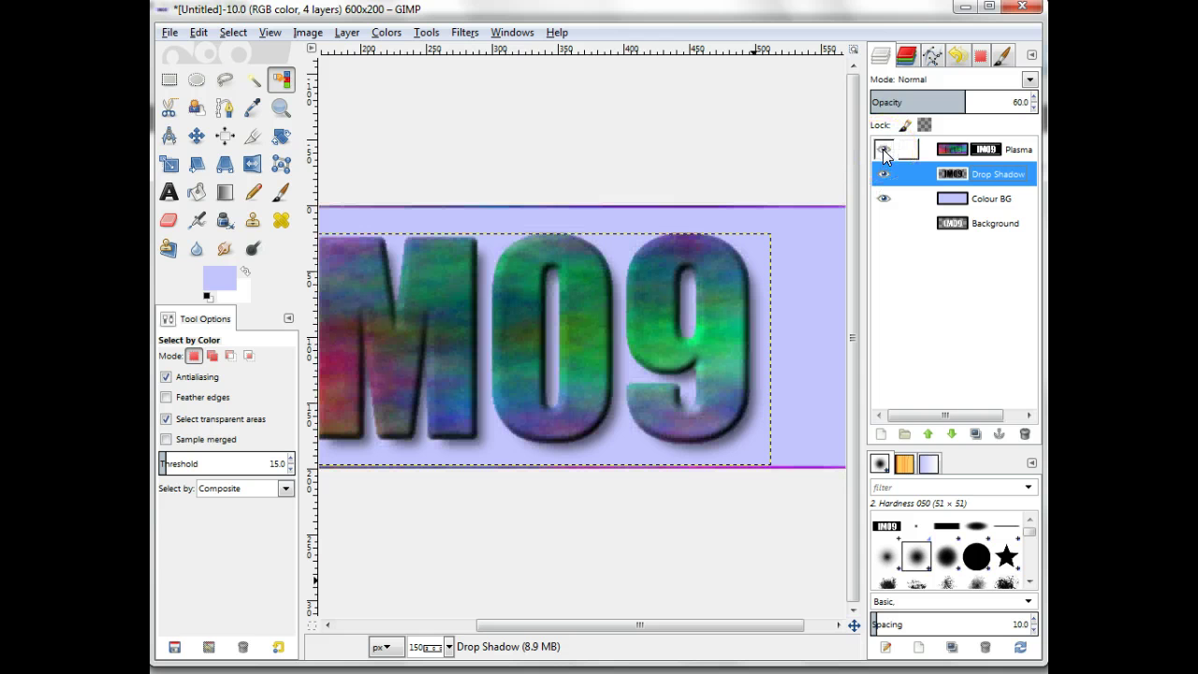